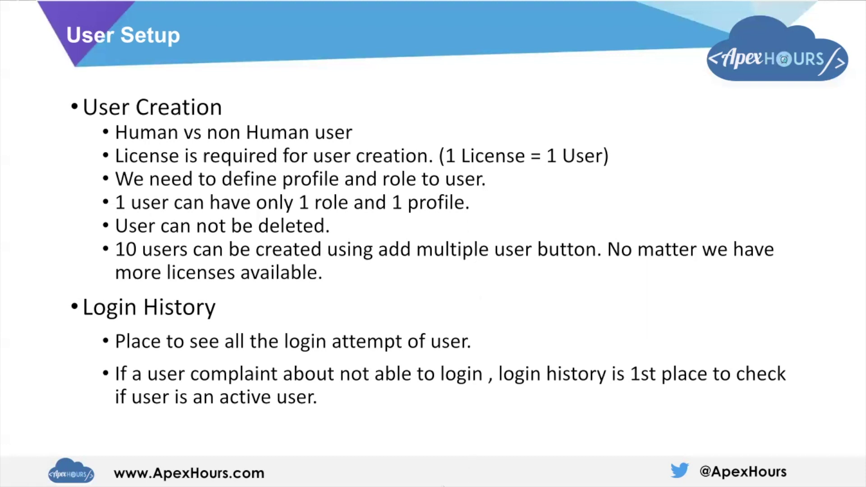
Step: Leave the slideshow, switch to Salesforce Setup, and open the Users management page
{"action": "key", "text": "Escape"}
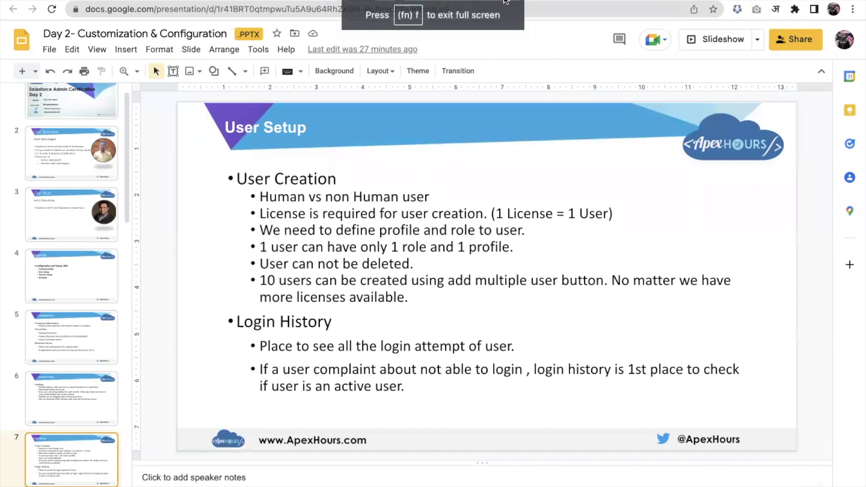
{"action": "key", "text": "ctrl+Tab"}
{"action": "triple_click", "coordinate": [109, 115]}
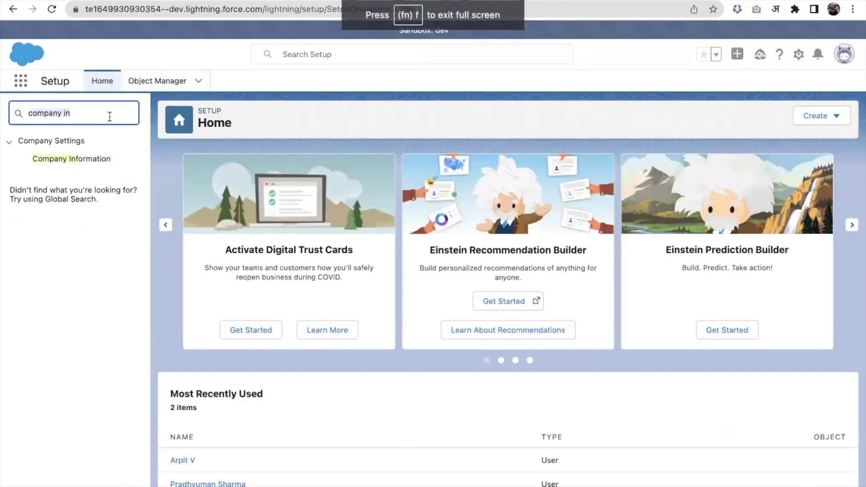
{"action": "type", "text": "user"}
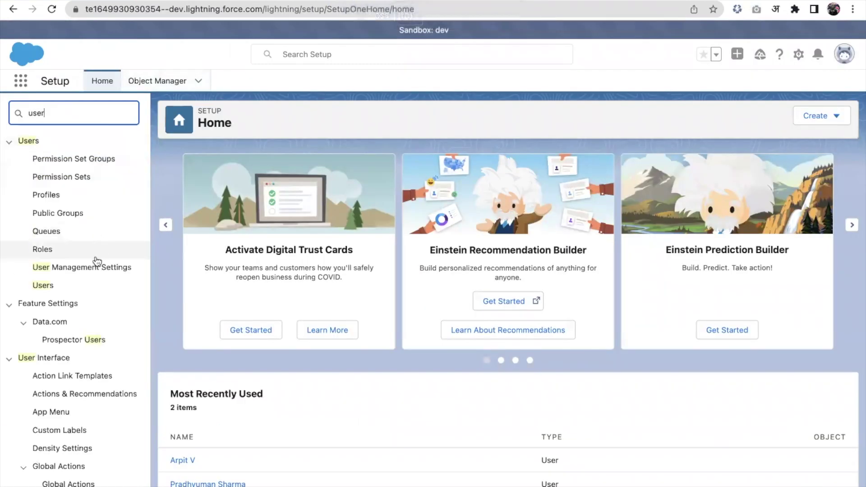
{"action": "left_click", "coordinate": [43, 285]}
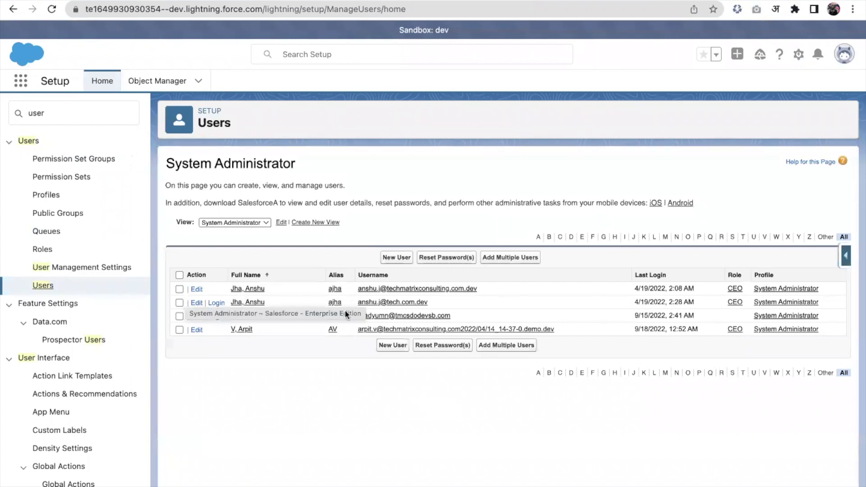
Step: Start a new user record and enter the user's first name, with Apex Hour as the last name
{"action": "left_click", "coordinate": [390, 261]}
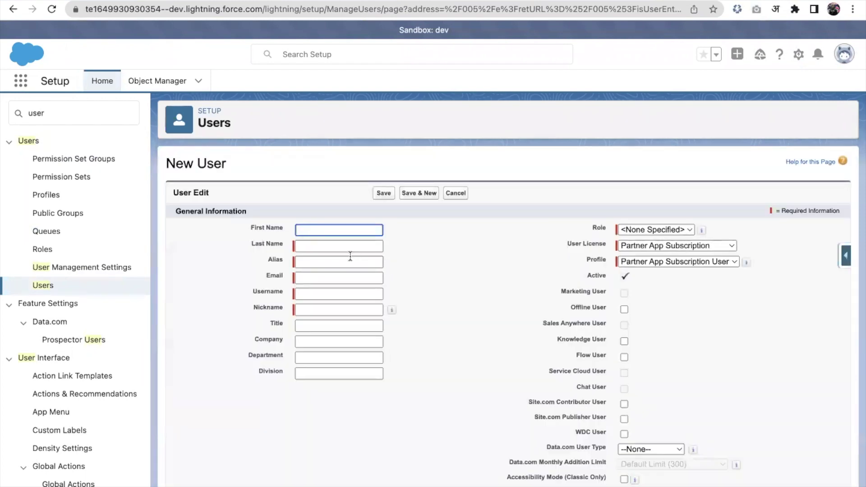
{"action": "scroll", "coordinate": [517, 339], "scroll_direction": "down", "scroll_amount": 3}
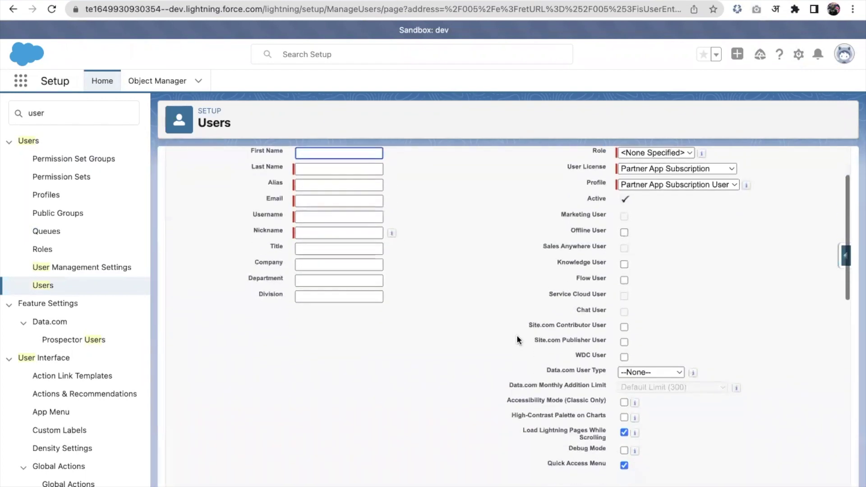
{"action": "scroll", "coordinate": [518, 339], "scroll_direction": "down", "scroll_amount": 2}
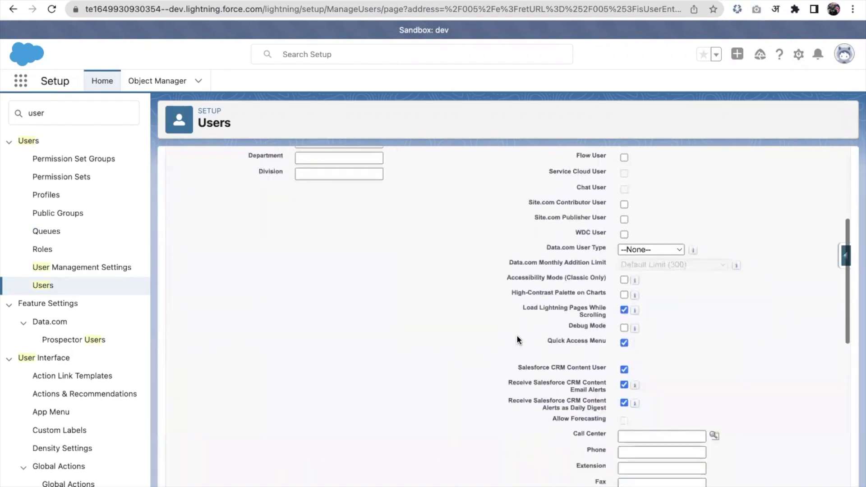
{"action": "scroll", "coordinate": [518, 339], "scroll_direction": "up", "scroll_amount": 6}
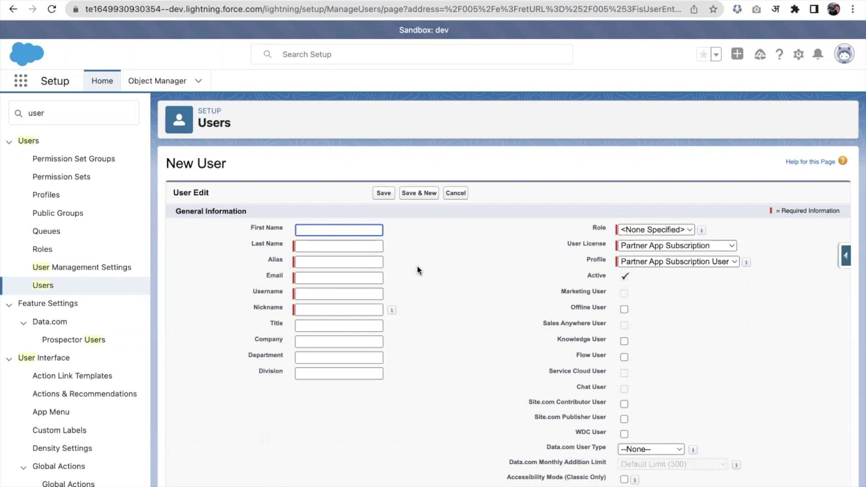
{"action": "type", "text": "Arpit"}
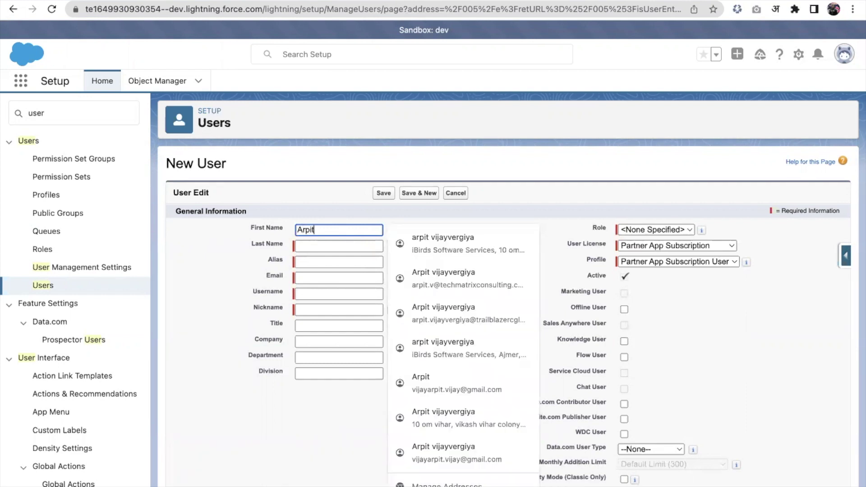
{"action": "left_click", "coordinate": [361, 251]}
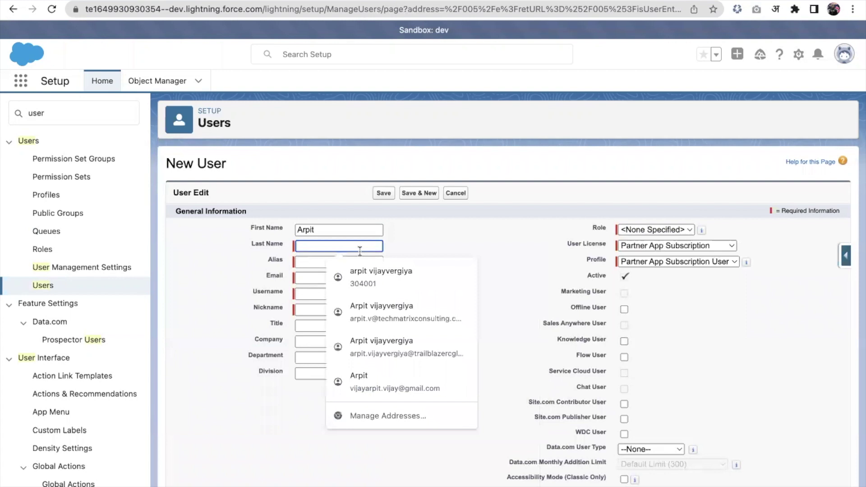
{"action": "type", "text": "Apex Hour"}
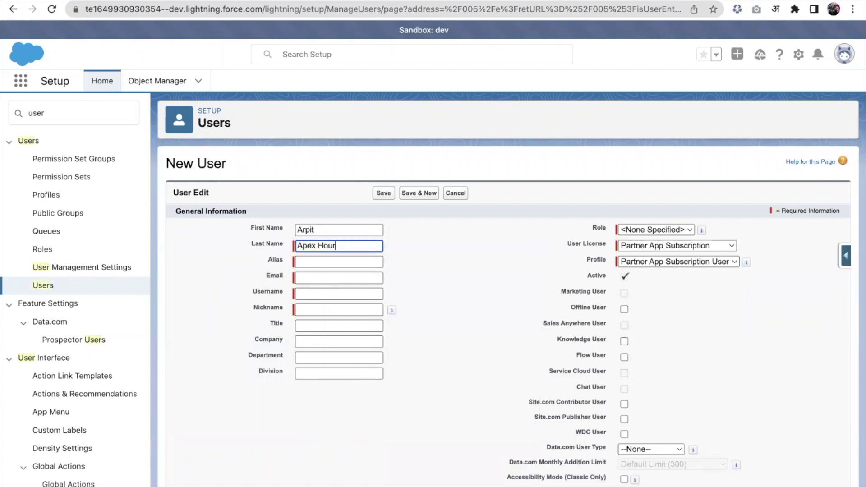
{"action": "left_click", "coordinate": [422, 258]}
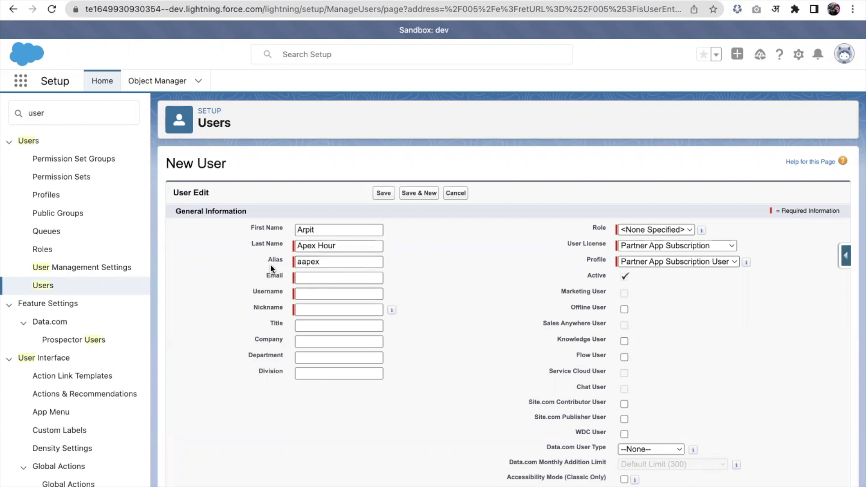
Step: Fill in the new user's email address with the first saved autofill suggestion
{"action": "left_click", "coordinate": [306, 278]}
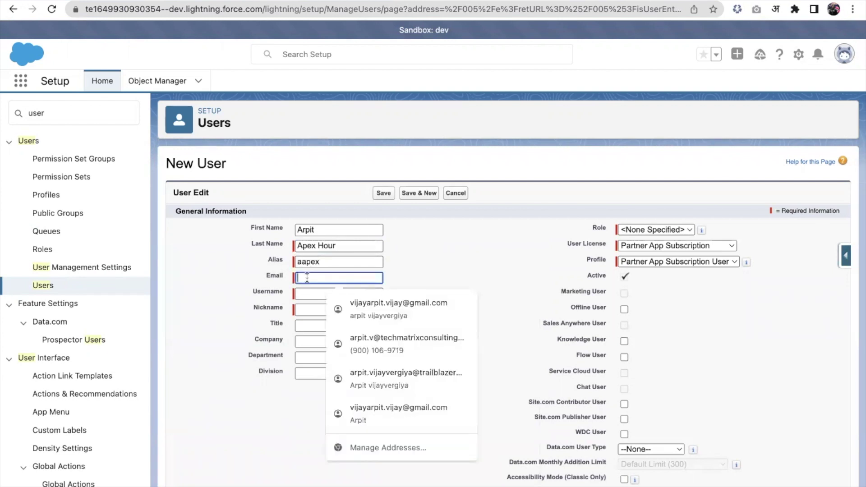
{"action": "left_click", "coordinate": [342, 299]}
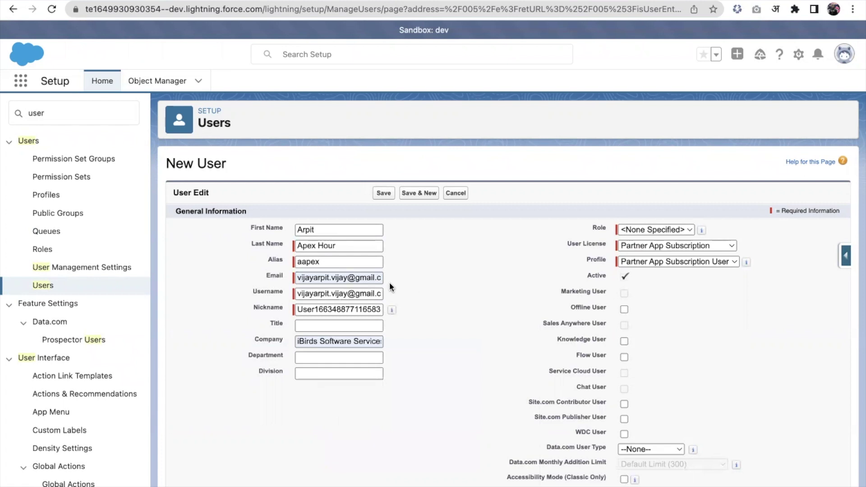
{"action": "left_click", "coordinate": [352, 310]}
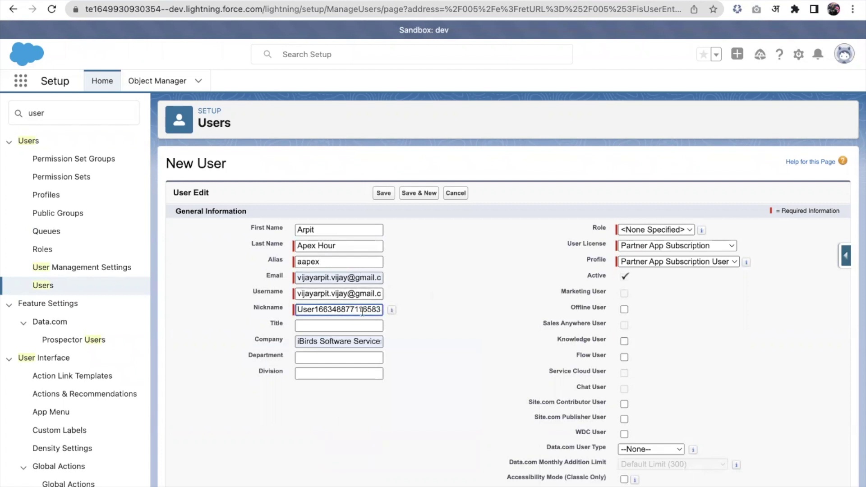
Step: Make the new user's username unique by appending .apexhours to the end of the email-style name
{"action": "left_click", "coordinate": [332, 294]}
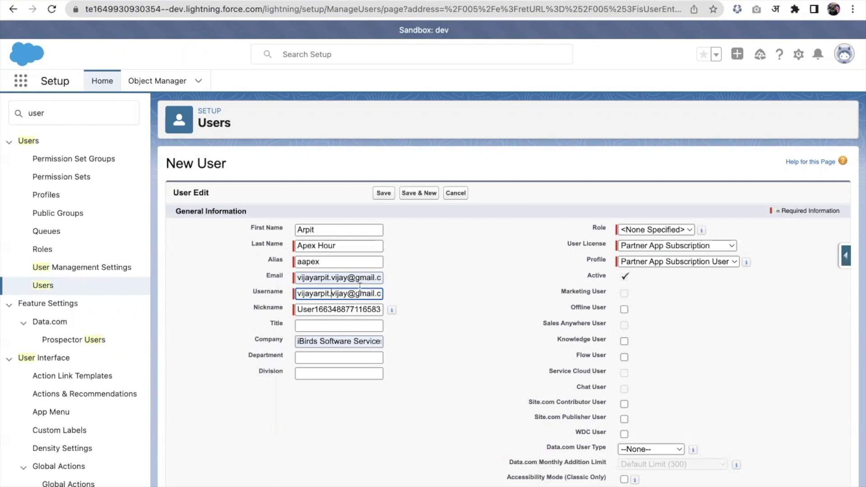
{"action": "key", "text": "End"}
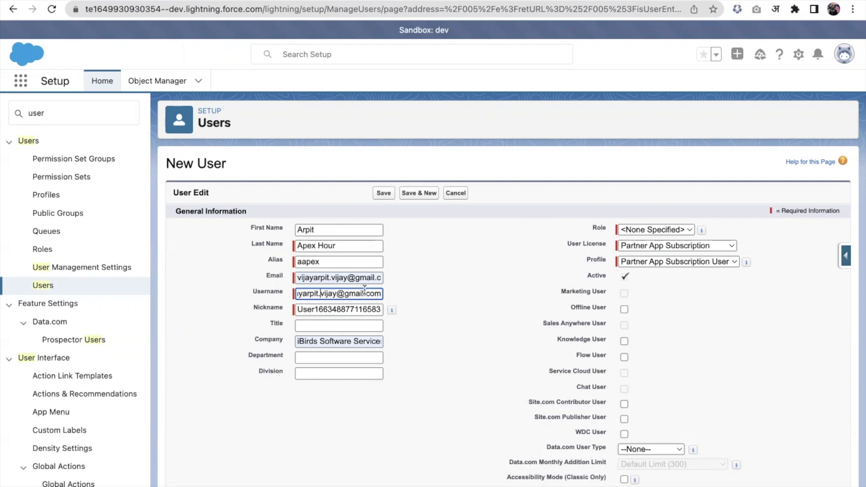
{"action": "type", "text": ".aex"}
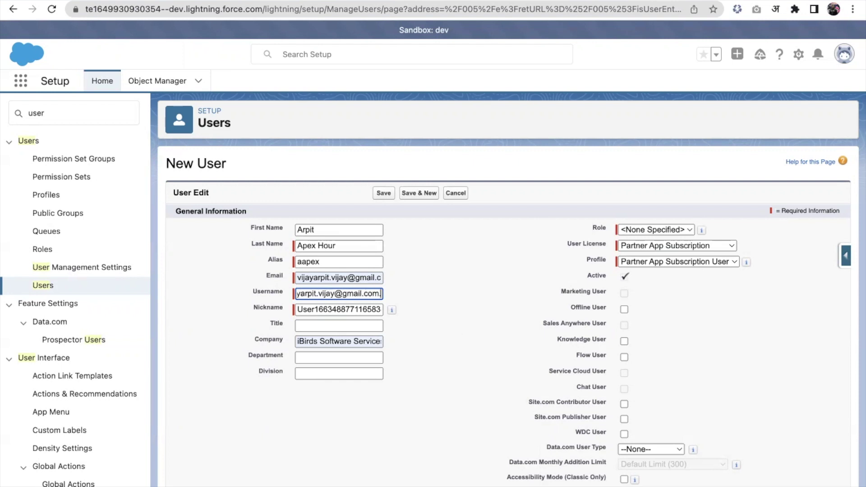
{"action": "key", "text": "BackSpace"}
{"action": "key", "text": "BackSpace"}
{"action": "type", "text": "pexhours"}
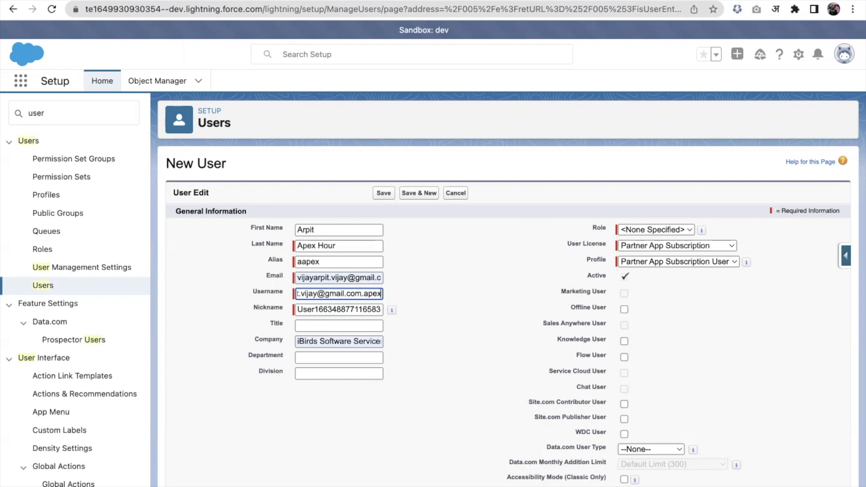
{"action": "left_click", "coordinate": [451, 324]}
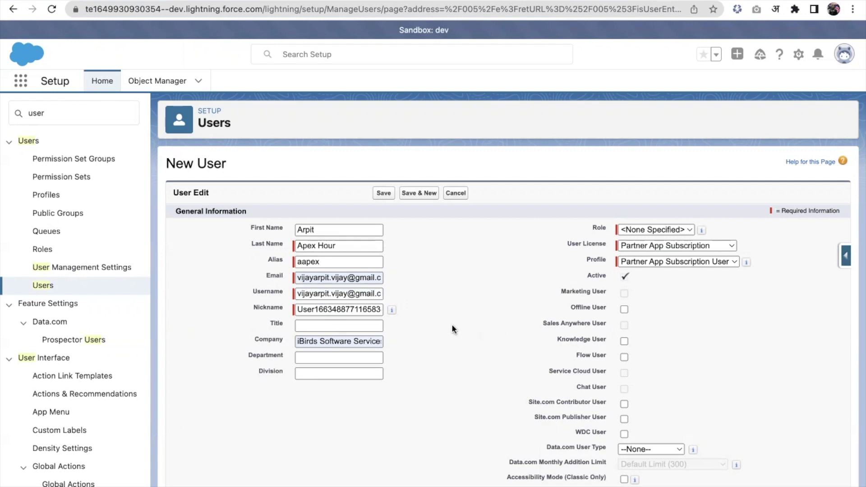
Step: Replace the new user's company with techmatrix
{"action": "scroll", "coordinate": [334, 301], "scroll_direction": "down", "scroll_amount": 1}
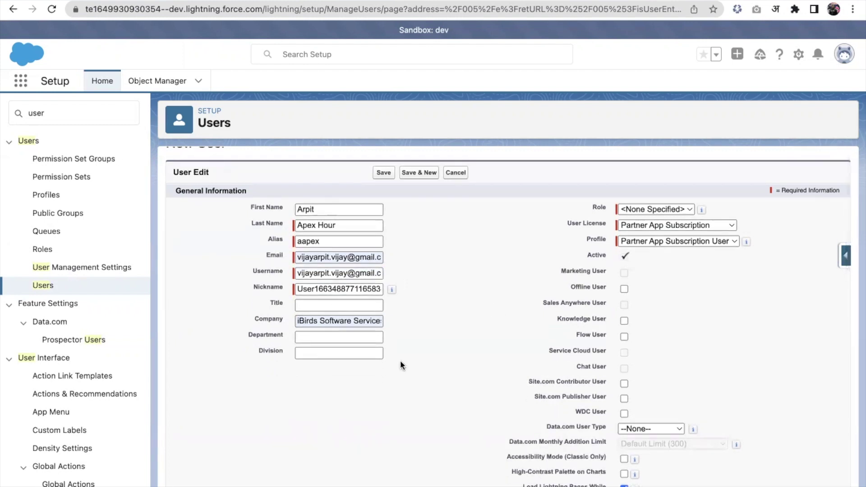
{"action": "triple_click", "coordinate": [359, 320]}
{"action": "key", "text": "BackSpace"}
{"action": "type", "text": "te"}
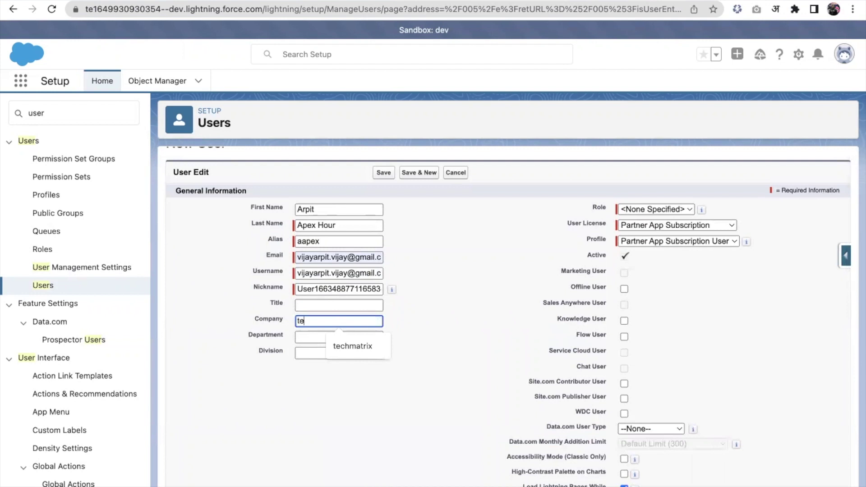
{"action": "type", "text": "chmatrix"}
{"action": "left_click", "coordinate": [470, 307]}
Step: Assign the Sales role and the Salesforce user license to the new user
{"action": "left_click", "coordinate": [646, 206]}
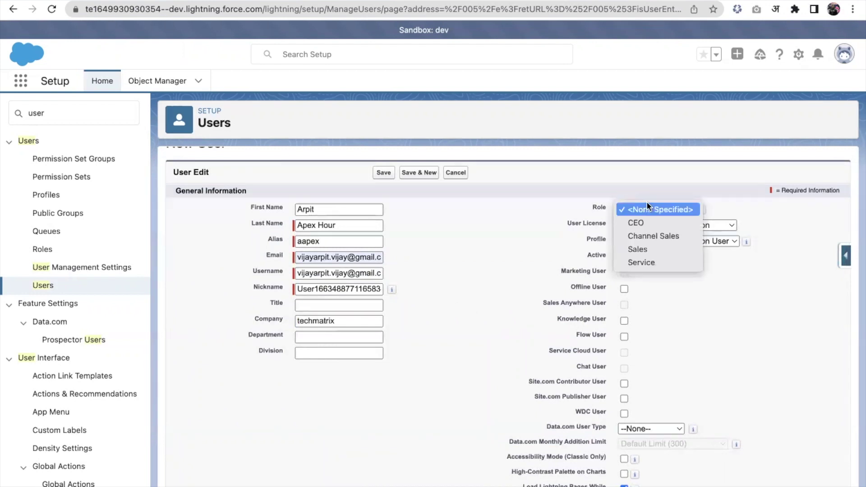
{"action": "left_click", "coordinate": [647, 250]}
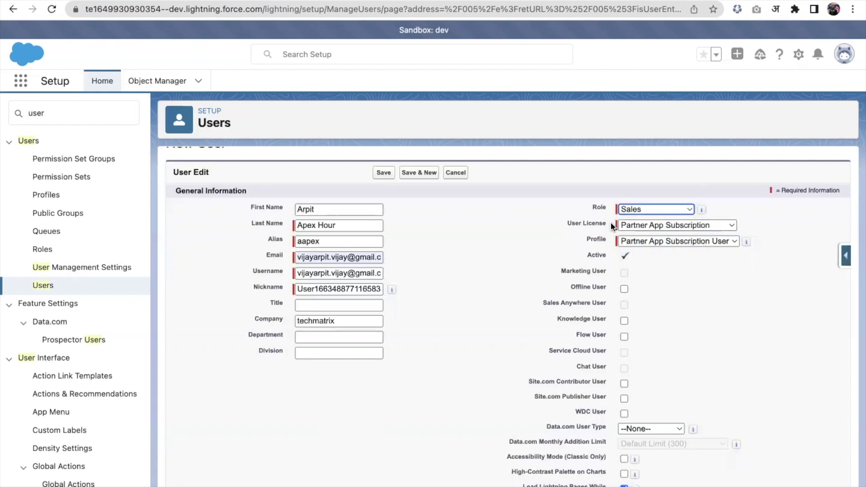
{"action": "left_click", "coordinate": [649, 224]}
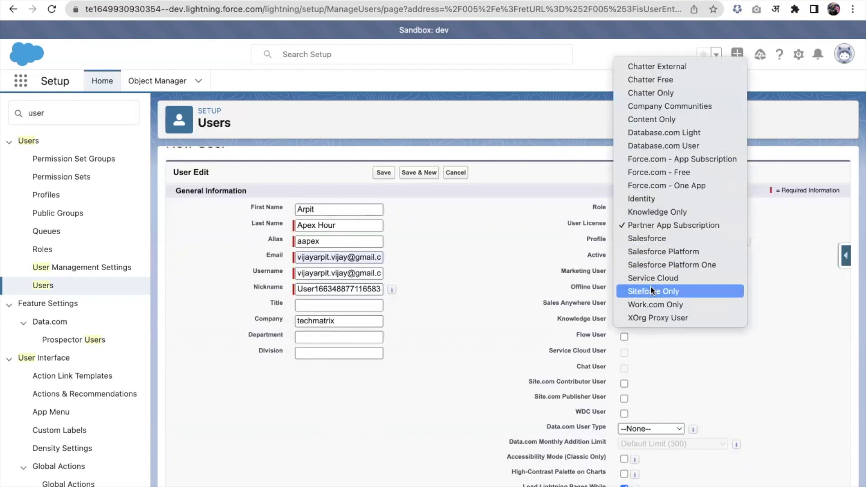
{"action": "left_click", "coordinate": [656, 239]}
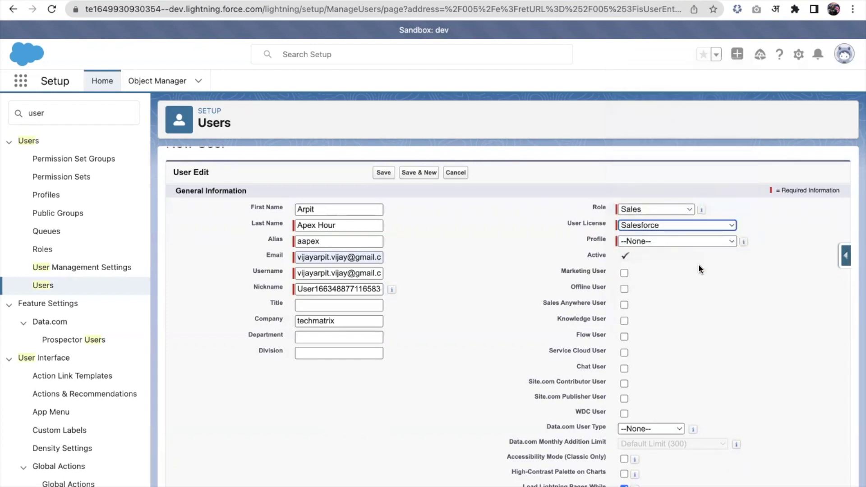
Step: Compare the profiles offered under the Salesforce and Salesforce Platform user licenses, ending with the Salesforce license selected
{"action": "left_click", "coordinate": [683, 241]}
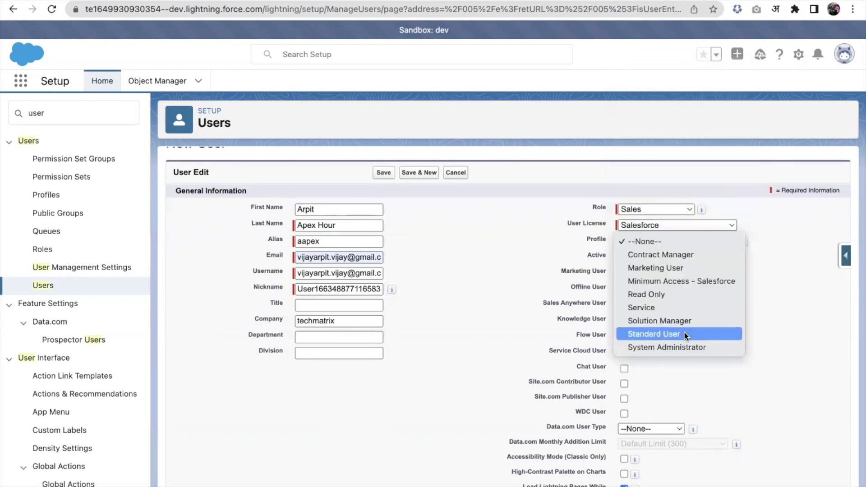
{"action": "left_click", "coordinate": [702, 242]}
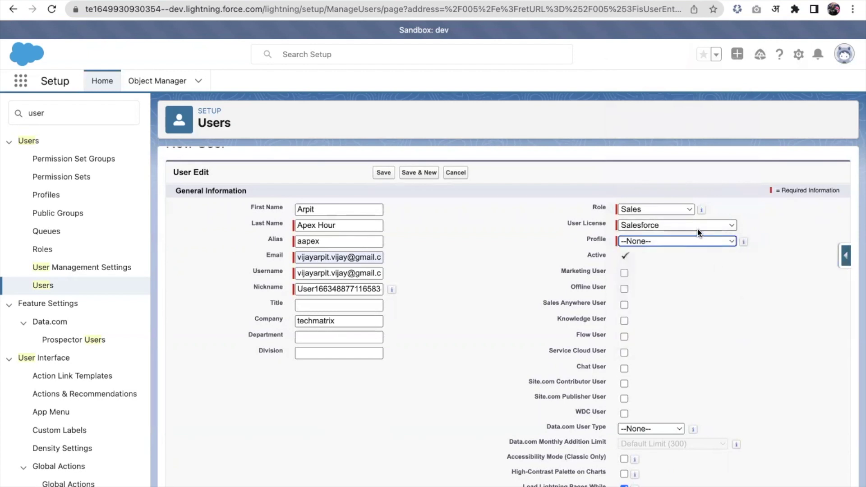
{"action": "left_click", "coordinate": [697, 229]}
{"action": "left_click", "coordinate": [691, 240]}
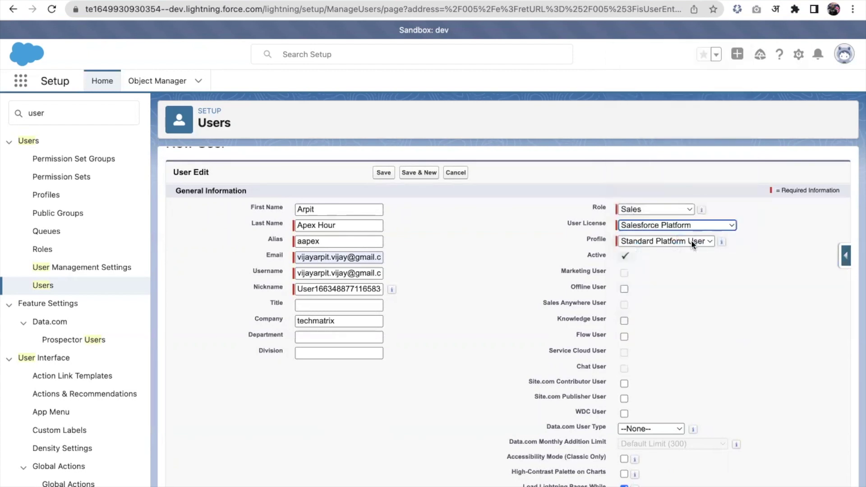
{"action": "left_click", "coordinate": [691, 241]}
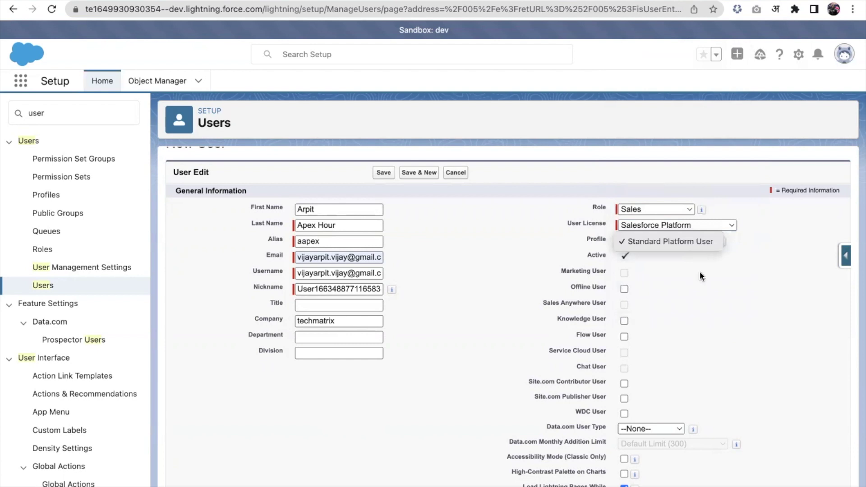
{"action": "left_click", "coordinate": [699, 272]}
{"action": "left_click", "coordinate": [702, 224]}
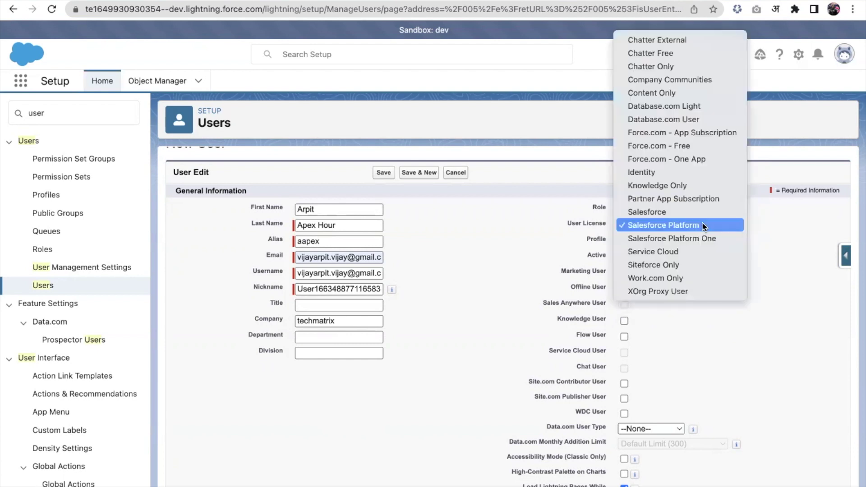
{"action": "left_click", "coordinate": [674, 215]}
Step: Set the new user's profile to System Administrator and review the remaining general information settings
{"action": "left_click", "coordinate": [670, 244]}
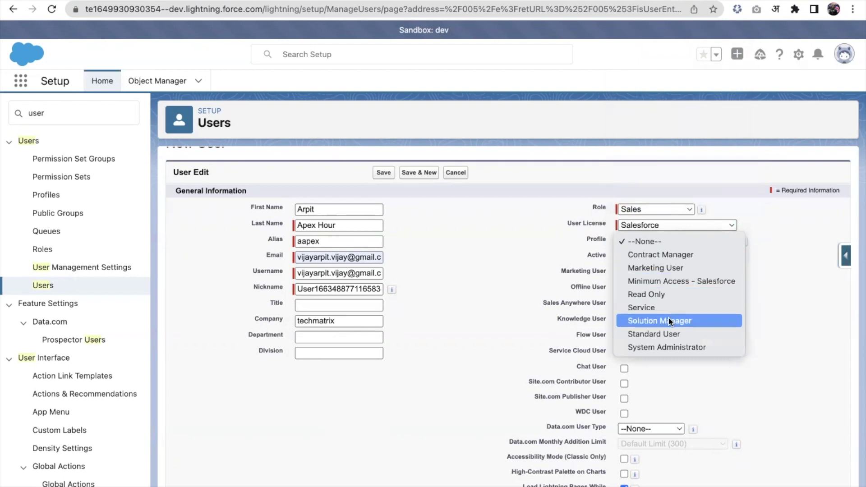
{"action": "left_click", "coordinate": [666, 342]}
{"action": "scroll", "coordinate": [692, 336], "scroll_direction": "down", "scroll_amount": 2}
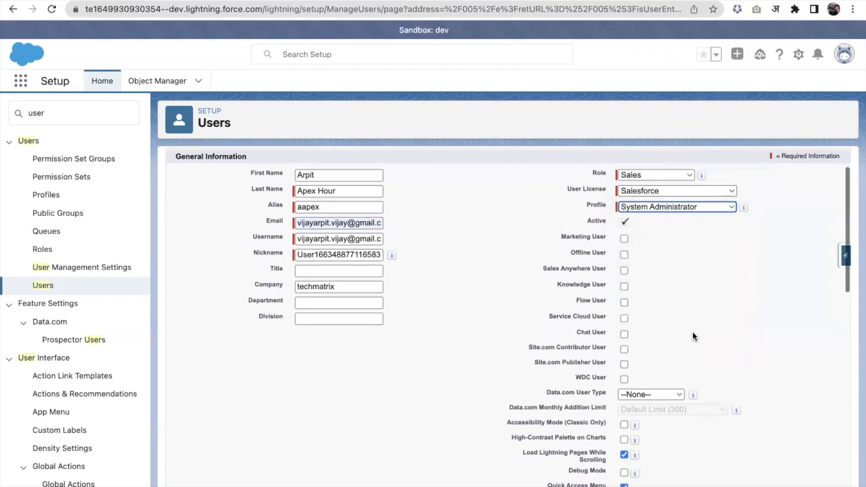
{"action": "scroll", "coordinate": [693, 336], "scroll_direction": "down", "scroll_amount": 5}
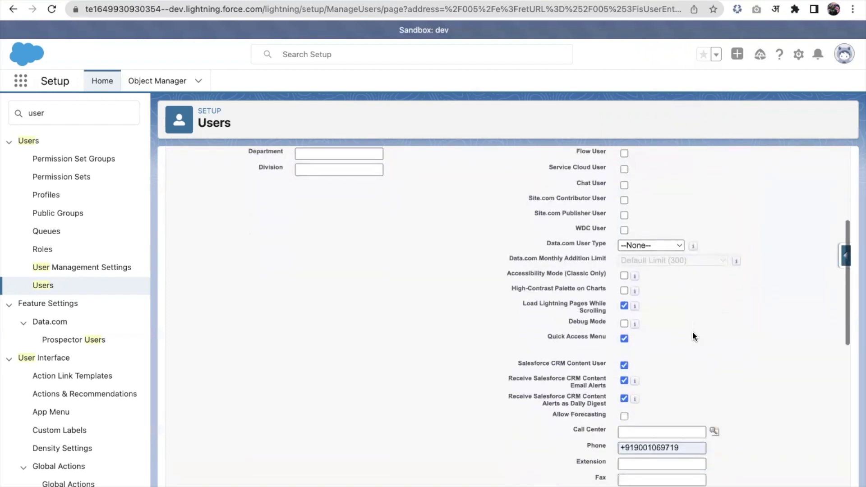
{"action": "scroll", "coordinate": [683, 298], "scroll_direction": "down", "scroll_amount": 1}
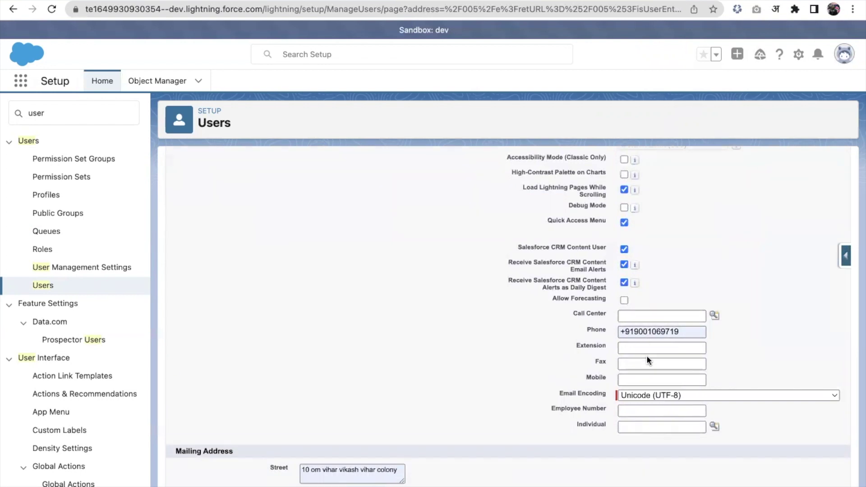
Step: Set the new user's time zone to (GMT+05:30) India Standard Time (Asia/Colombo) in the locale settings
{"action": "scroll", "coordinate": [648, 357], "scroll_direction": "down", "scroll_amount": 1}
{"action": "scroll", "coordinate": [644, 352], "scroll_direction": "down", "scroll_amount": 2}
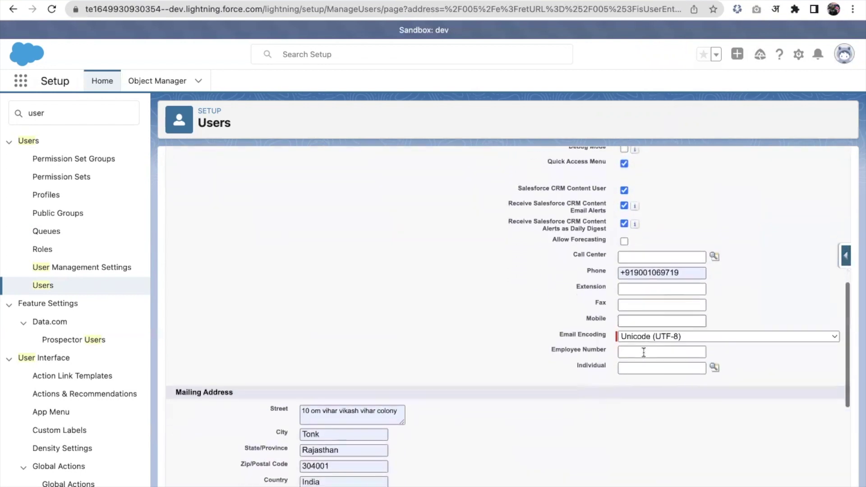
{"action": "scroll", "coordinate": [432, 411], "scroll_direction": "down", "scroll_amount": 2}
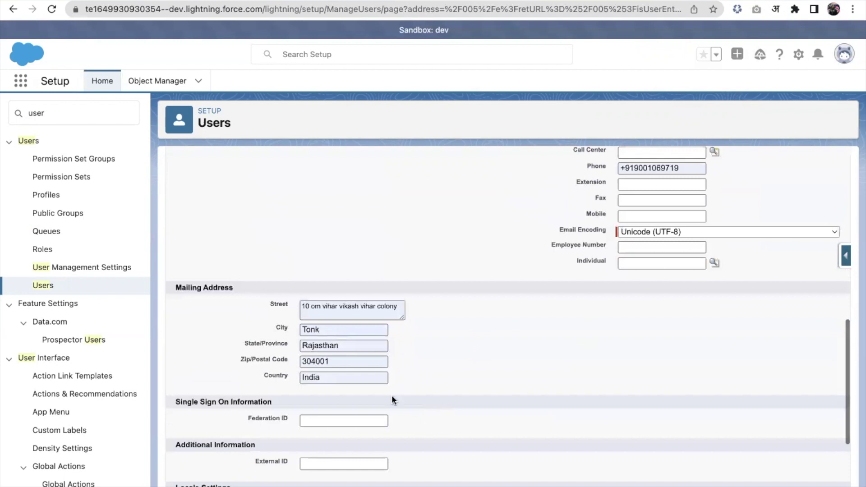
{"action": "scroll", "coordinate": [407, 368], "scroll_direction": "down", "scroll_amount": 1}
{"action": "scroll", "coordinate": [407, 366], "scroll_direction": "down", "scroll_amount": 3}
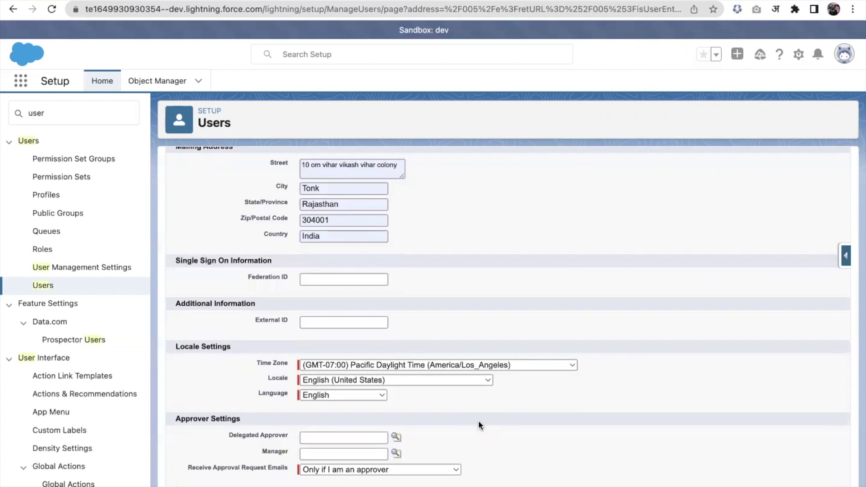
{"action": "left_click", "coordinate": [536, 367]}
{"action": "left_click", "coordinate": [620, 357]}
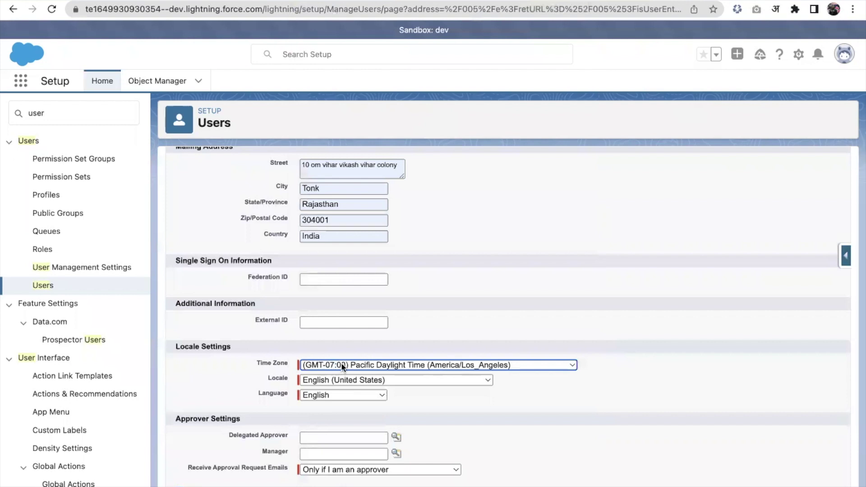
{"action": "left_click", "coordinate": [372, 364]}
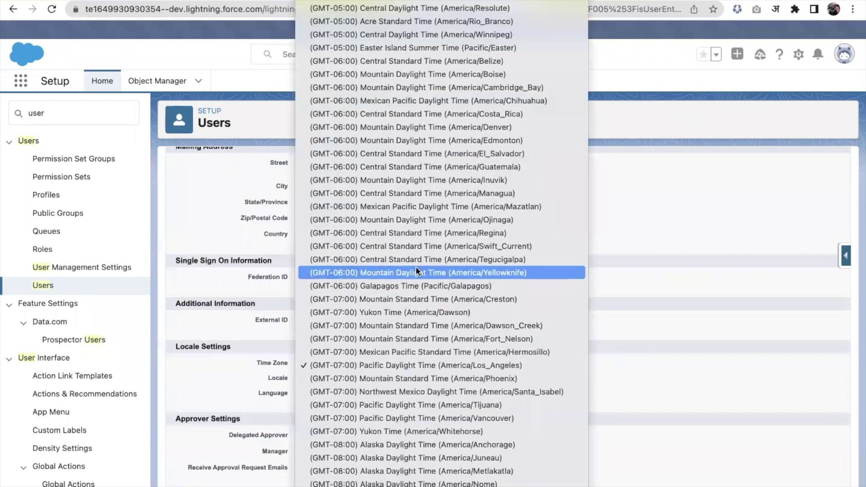
{"action": "scroll", "coordinate": [417, 341], "scroll_direction": "down", "scroll_amount": 3}
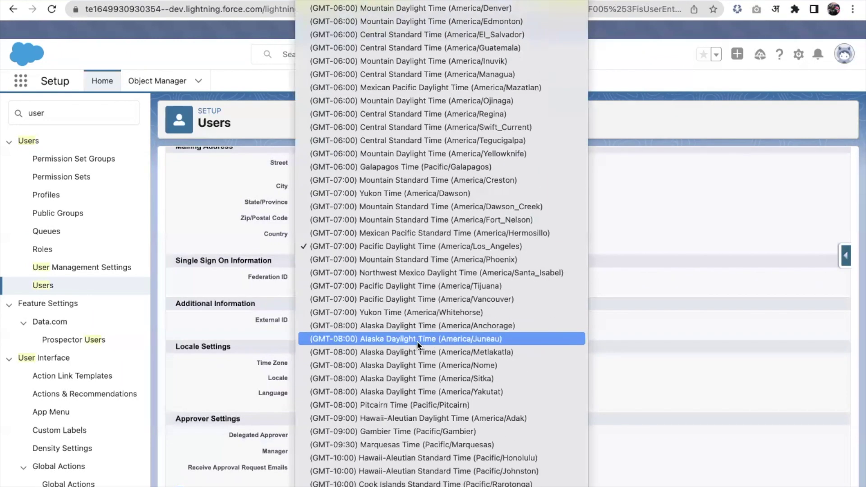
{"action": "scroll", "coordinate": [416, 340], "scroll_direction": "up", "scroll_amount": 7}
{"action": "scroll", "coordinate": [417, 341], "scroll_direction": "up", "scroll_amount": 15}
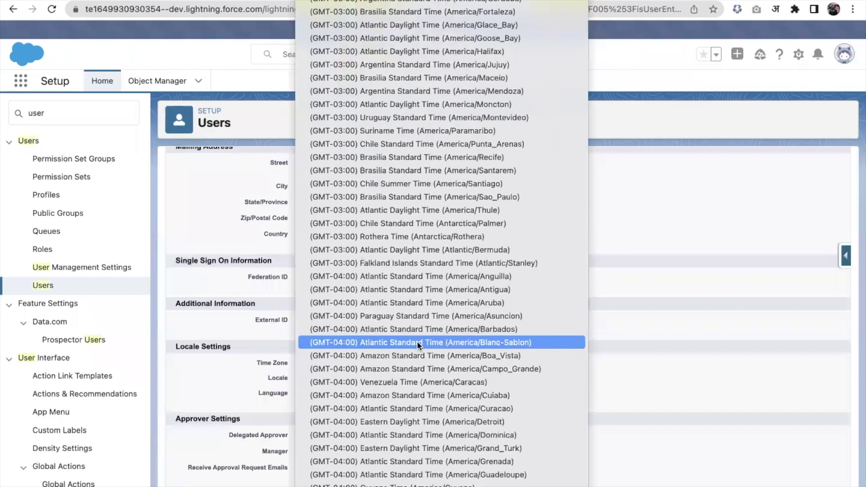
{"action": "scroll", "coordinate": [417, 341], "scroll_direction": "up", "scroll_amount": 15}
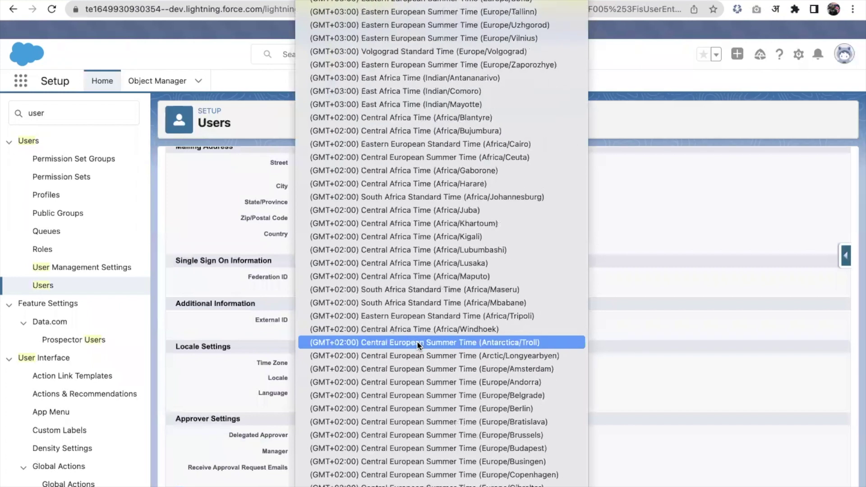
{"action": "scroll", "coordinate": [417, 341], "scroll_direction": "up", "scroll_amount": 15}
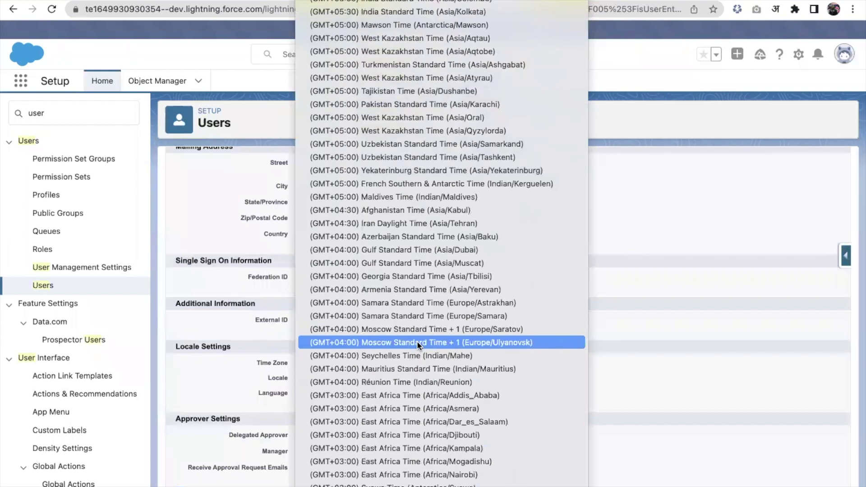
{"action": "scroll", "coordinate": [397, 153], "scroll_direction": "up", "scroll_amount": 3}
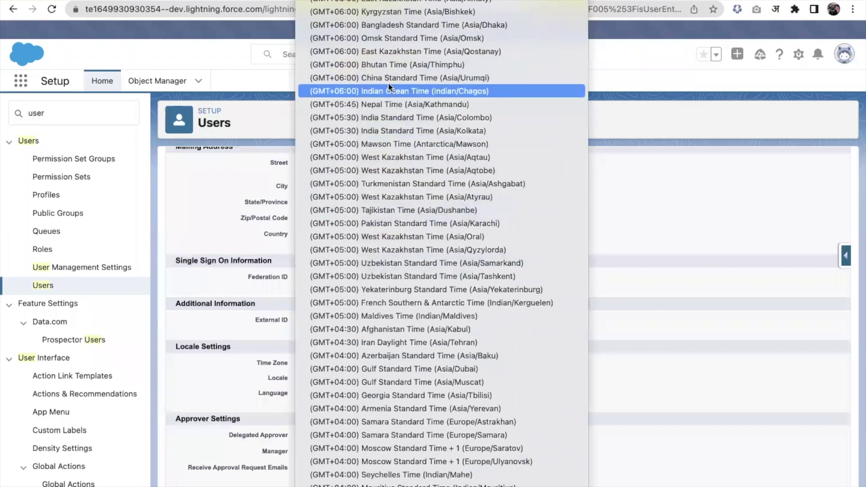
{"action": "left_click", "coordinate": [393, 117]}
Step: Save the new user and decline the browser's offer to store the address
{"action": "scroll", "coordinate": [529, 327], "scroll_direction": "down", "scroll_amount": 1}
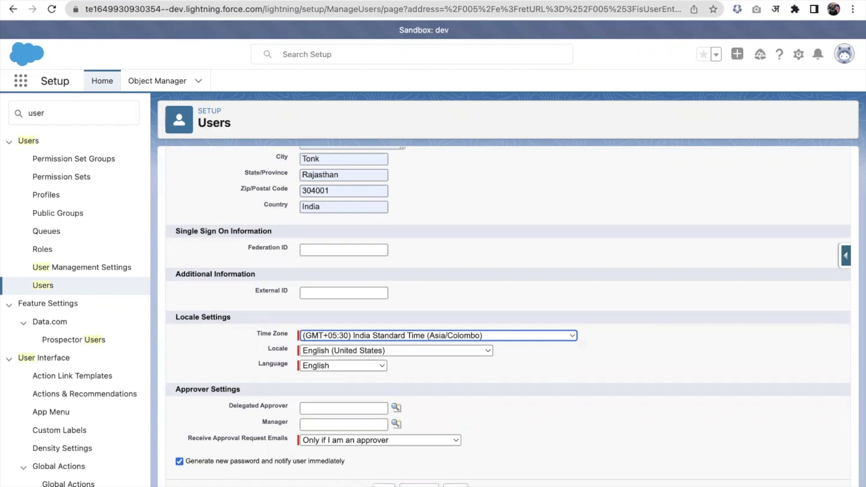
{"action": "left_click", "coordinate": [384, 485]}
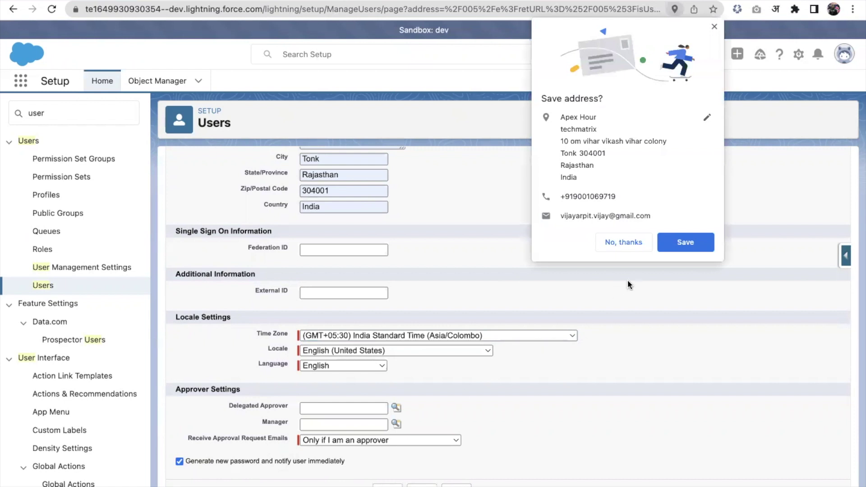
{"action": "left_click", "coordinate": [632, 247]}
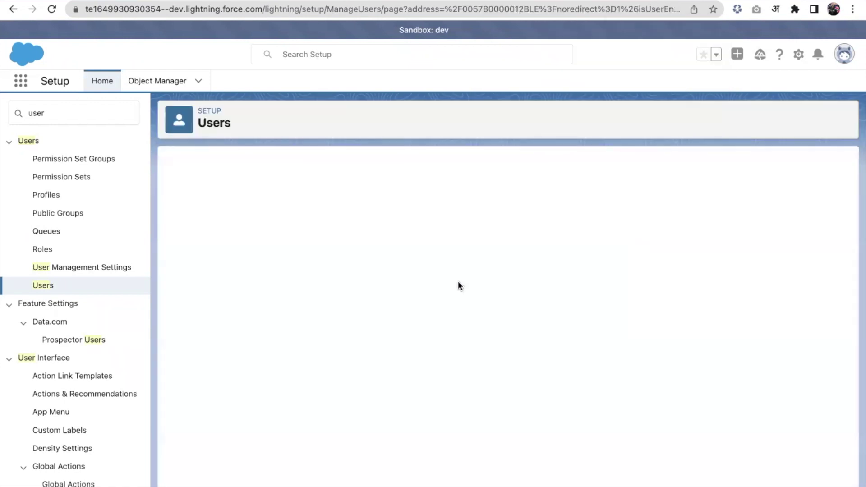
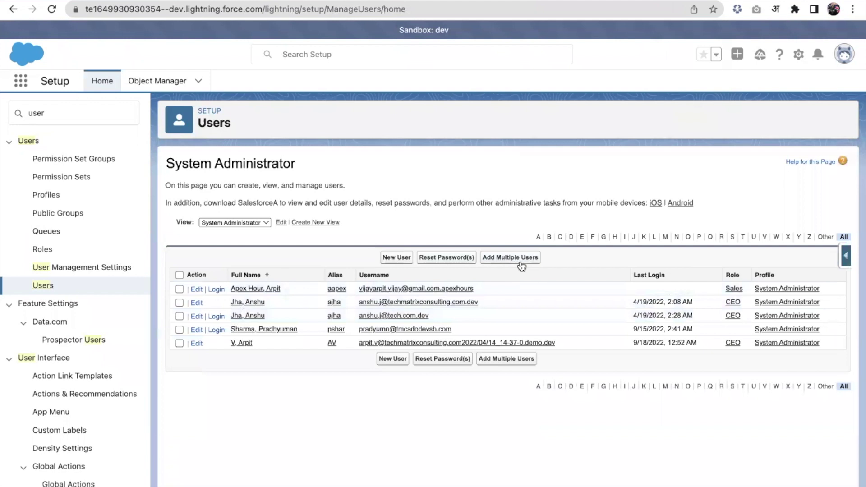
Step: Start adding multiple users and choose the Salesforce user license for them
{"action": "left_click", "coordinate": [520, 262]}
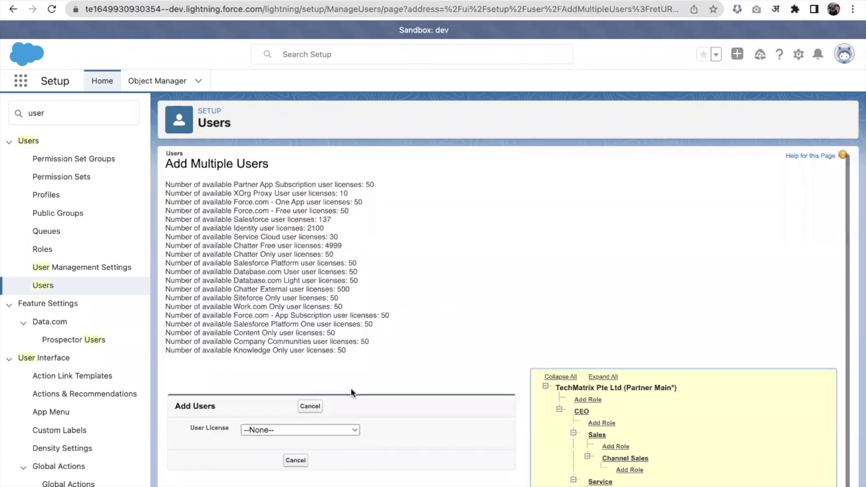
{"action": "left_click", "coordinate": [330, 428]}
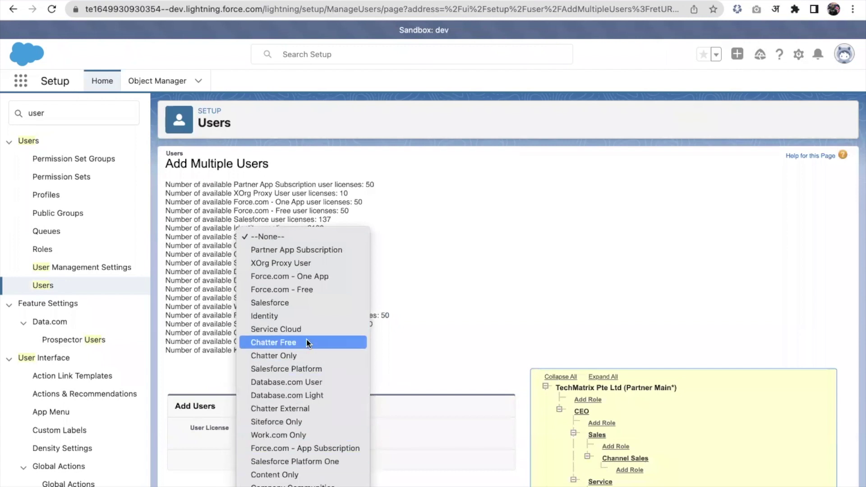
{"action": "left_click", "coordinate": [435, 411]}
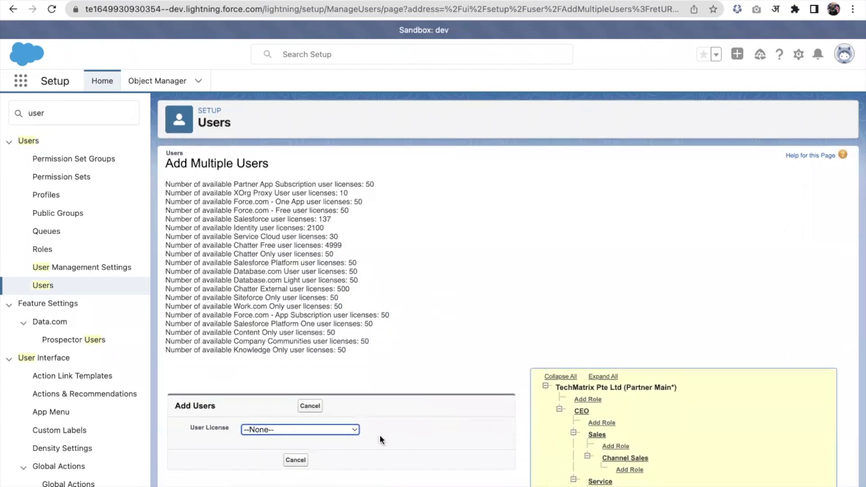
{"action": "left_click", "coordinate": [310, 433]}
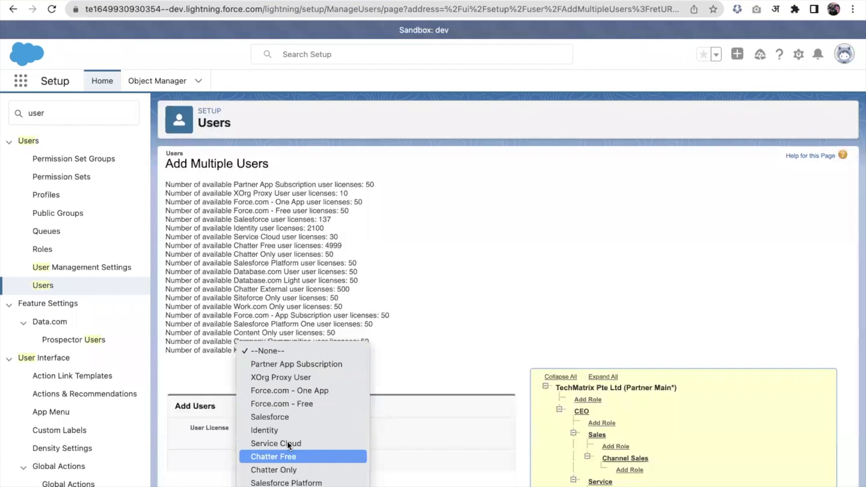
{"action": "left_click", "coordinate": [289, 418]}
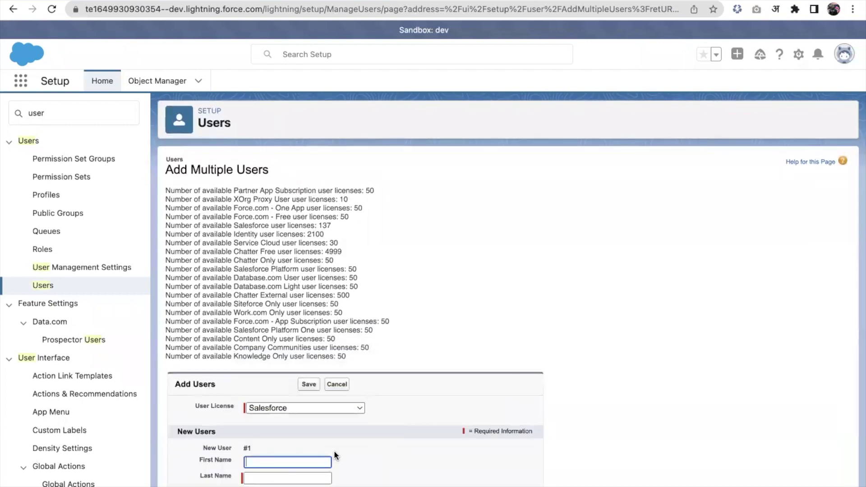
Step: Review the name, email, profile and role fields for each new user, down to the password notification option
{"action": "scroll", "coordinate": [335, 423], "scroll_direction": "down", "scroll_amount": 5}
{"action": "scroll", "coordinate": [335, 423], "scroll_direction": "down", "scroll_amount": 6}
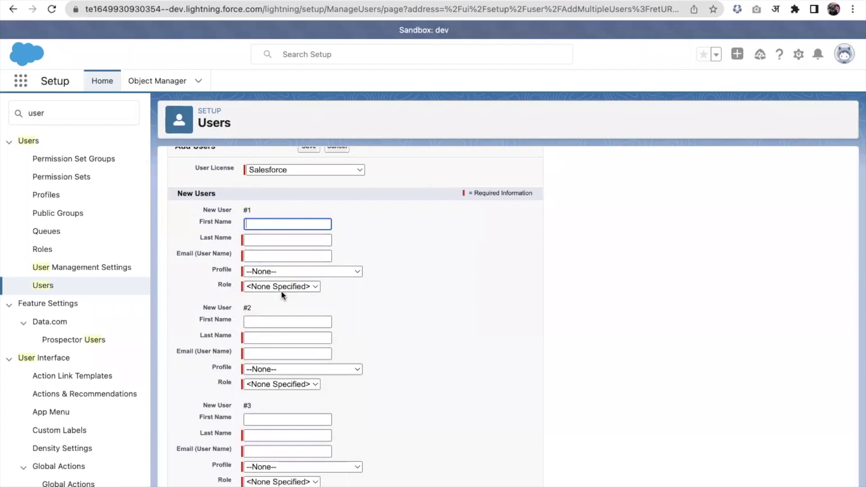
{"action": "scroll", "coordinate": [328, 311], "scroll_direction": "down", "scroll_amount": 2}
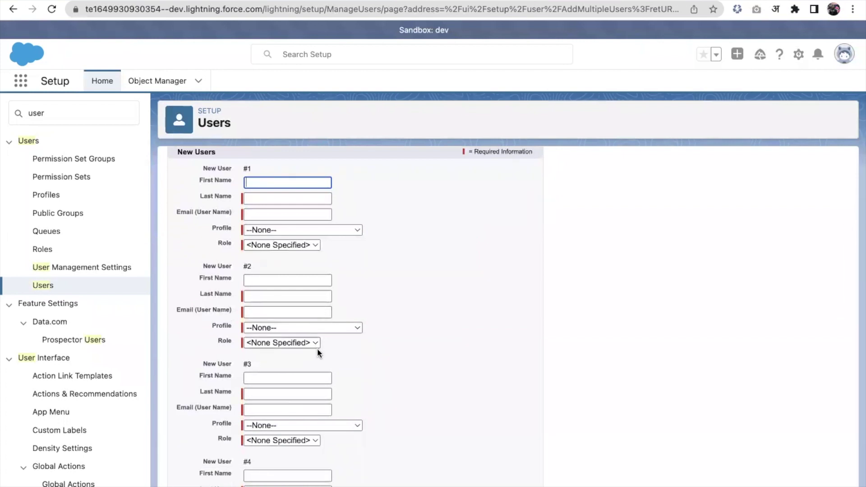
{"action": "scroll", "coordinate": [330, 361], "scroll_direction": "down", "scroll_amount": 2}
{"action": "scroll", "coordinate": [330, 362], "scroll_direction": "down", "scroll_amount": 10}
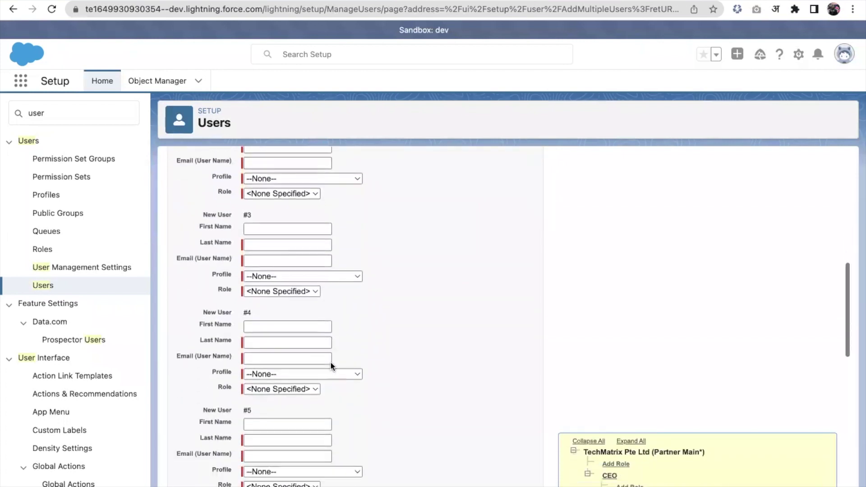
{"action": "scroll", "coordinate": [331, 363], "scroll_direction": "down", "scroll_amount": 5}
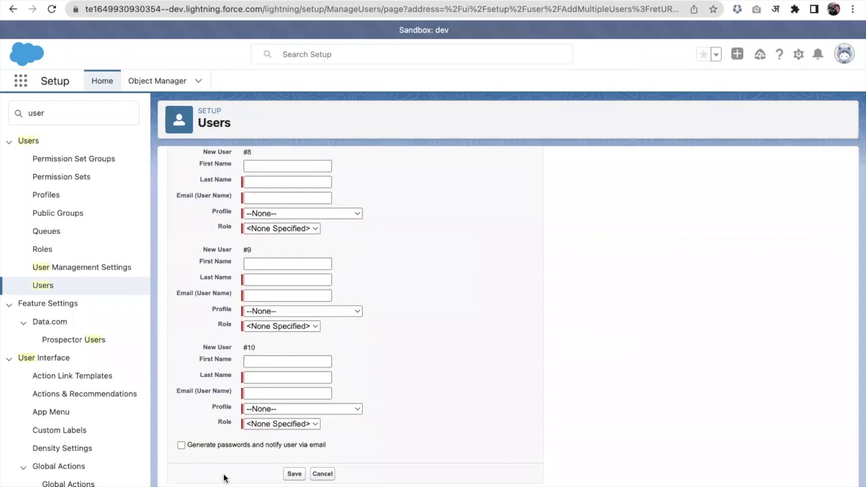
Step: Try to save the multiple-user form with its entries left blank, and look through the form again
{"action": "left_click", "coordinate": [295, 473]}
{"action": "scroll", "coordinate": [289, 435], "scroll_direction": "down", "scroll_amount": 3}
{"action": "scroll", "coordinate": [288, 434], "scroll_direction": "down", "scroll_amount": 20}
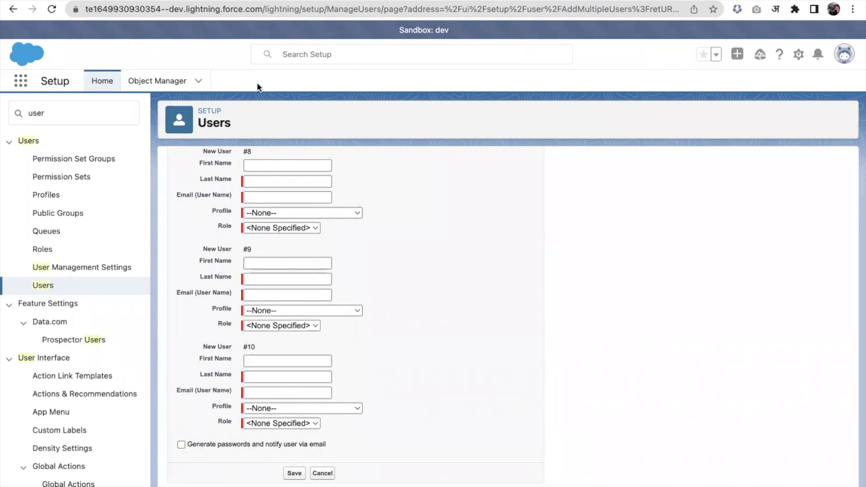
{"action": "scroll", "coordinate": [331, 280], "scroll_direction": "up", "scroll_amount": 3}
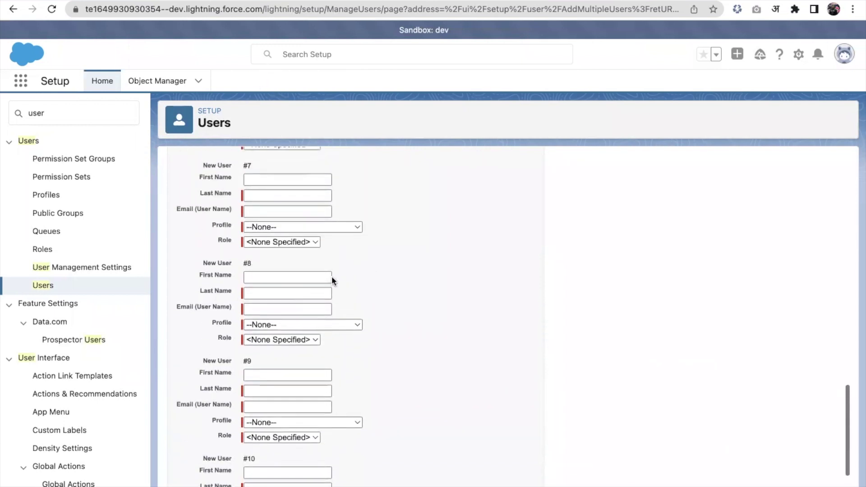
{"action": "scroll", "coordinate": [378, 274], "scroll_direction": "up", "scroll_amount": 3}
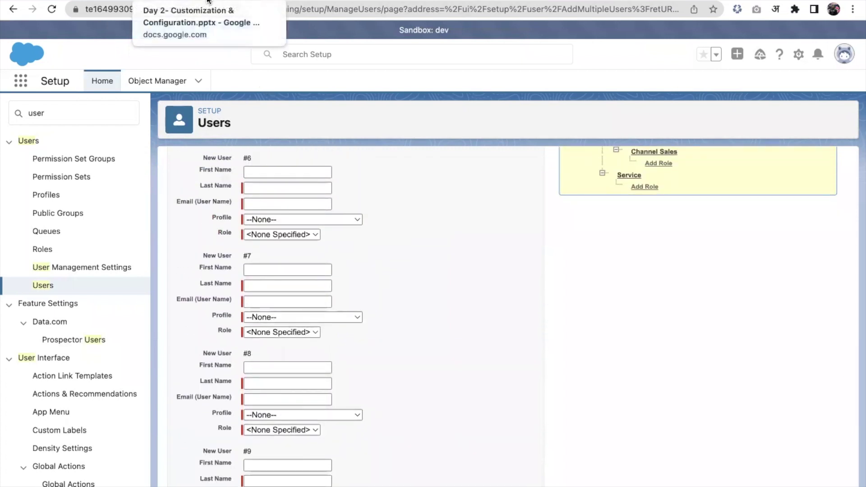
Step: Switch to the Day 2- Customization & Configuration presentation in Google Slides and present the User Setup slide full screen
{"action": "left_click", "coordinate": [209, 1]}
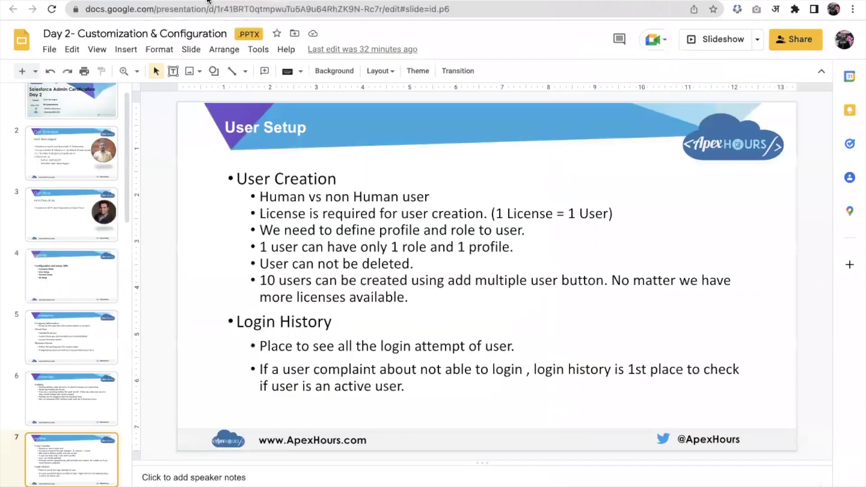
{"action": "left_click", "coordinate": [728, 48]}
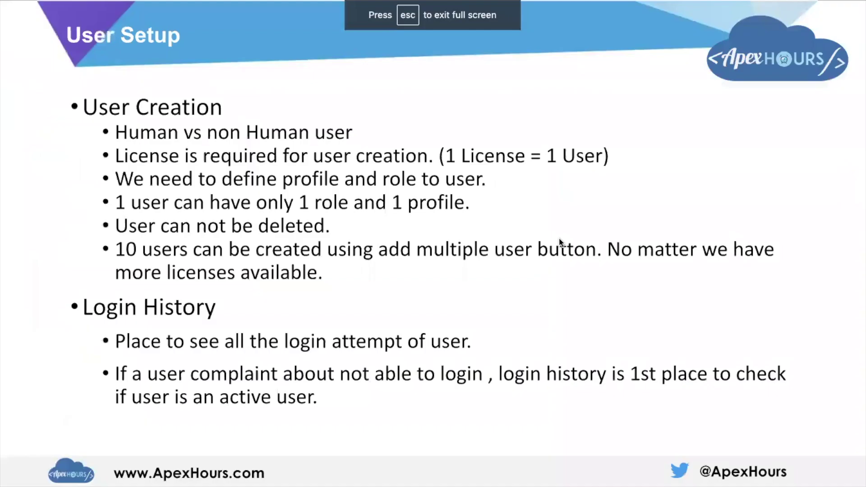
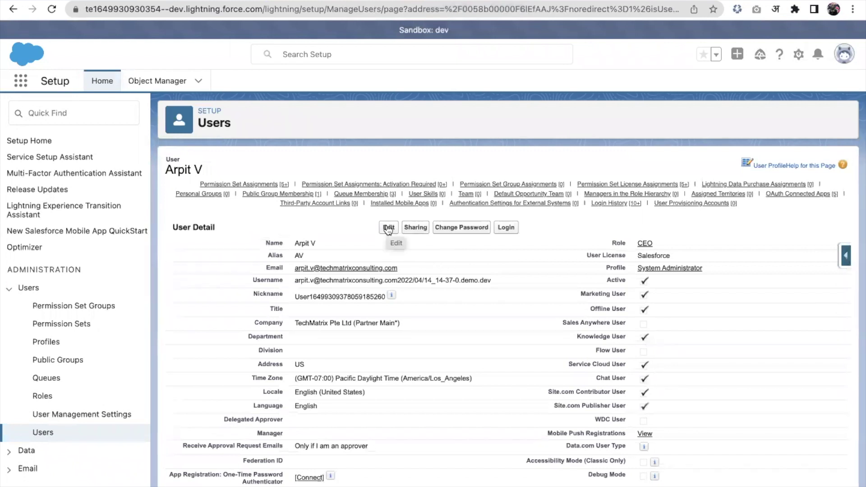
Step: Search the Setup pages for user and open the Users list
{"action": "left_click", "coordinate": [122, 118]}
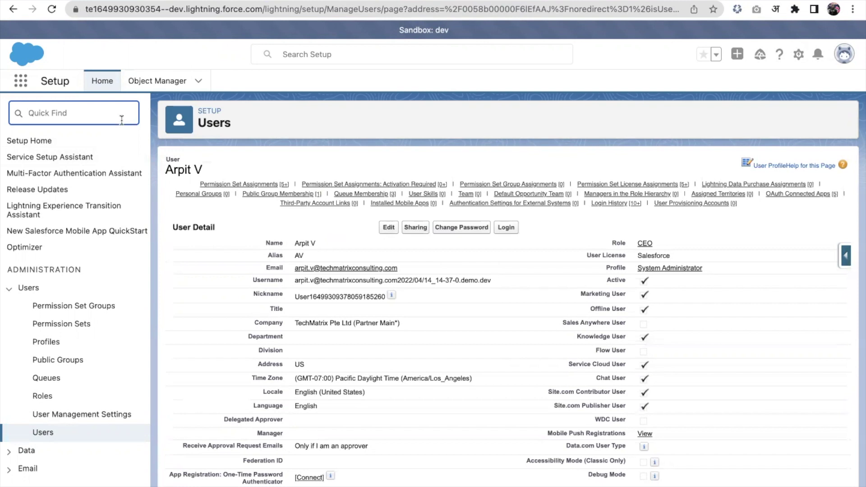
{"action": "type", "text": "user"}
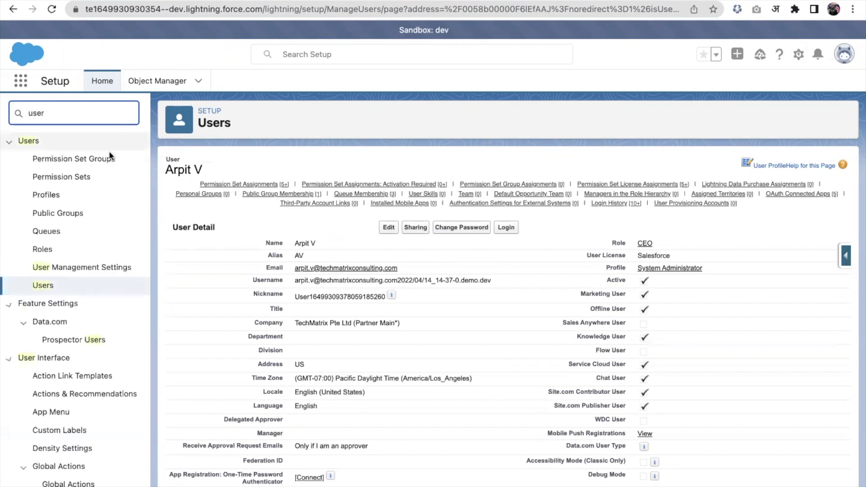
{"action": "left_click", "coordinate": [45, 286]}
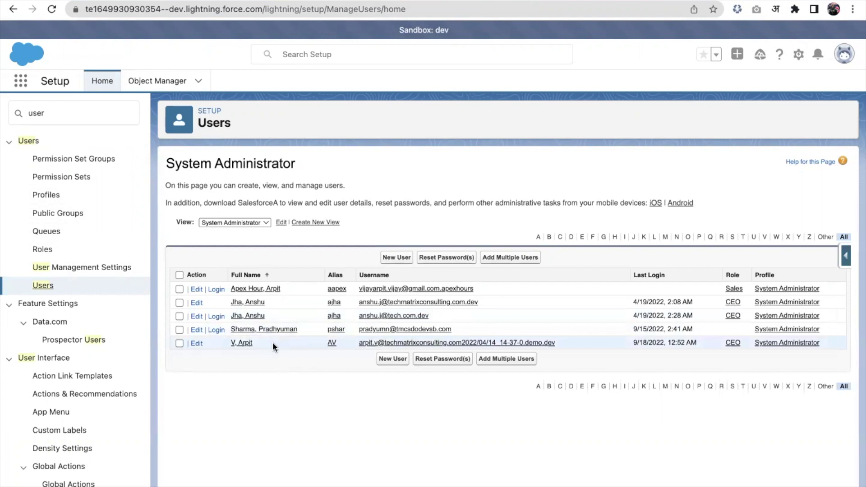
Step: Open the record of the user whose last login was 4/19/2022, 2:28 AM, freeze the account and unfreeze it again
{"action": "left_click", "coordinate": [254, 316]}
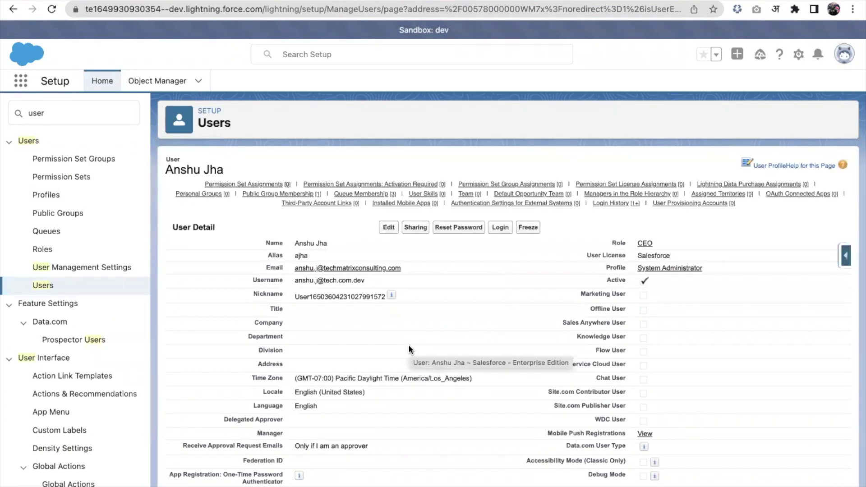
{"action": "left_click", "coordinate": [528, 228]}
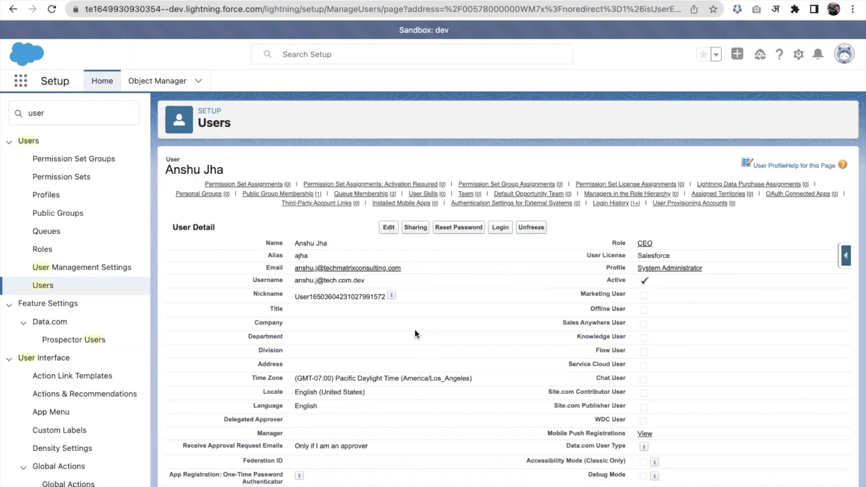
{"action": "left_click", "coordinate": [532, 227]}
Step: Search the Setup pages for compa and open the Company Information page in a separate browser tab
{"action": "left_click", "coordinate": [112, 118]}
{"action": "double_click", "coordinate": [112, 118]}
{"action": "type", "text": "compam"}
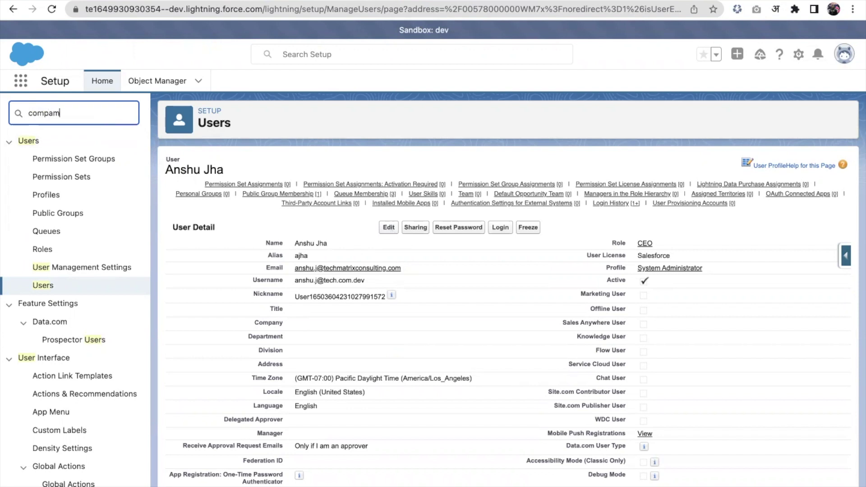
{"action": "key", "text": "BackSpace"}
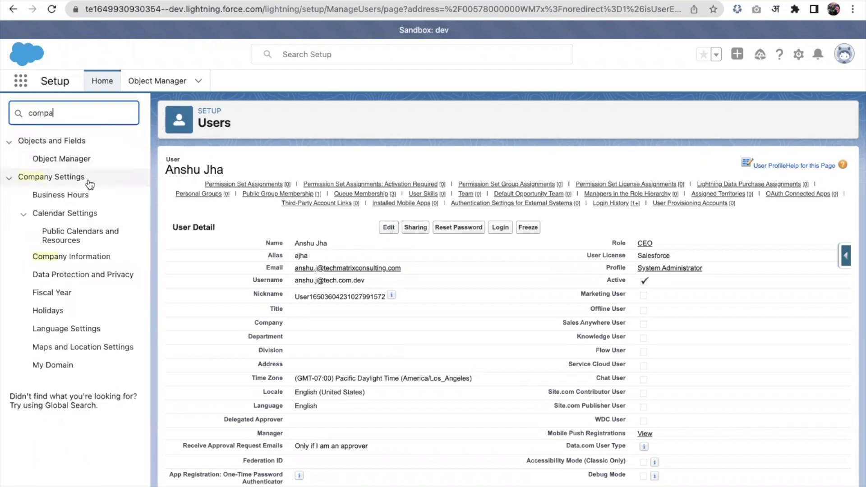
{"action": "right_click", "coordinate": [74, 252]}
{"action": "right_click", "coordinate": [58, 255]}
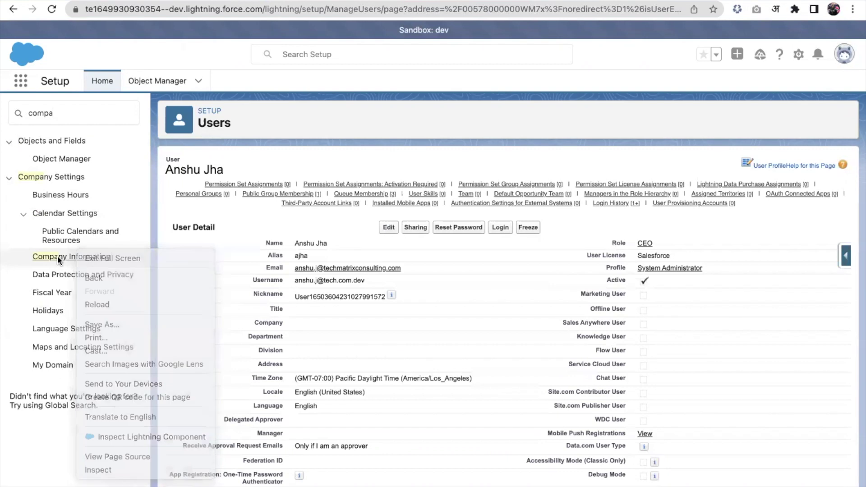
{"action": "left_click", "coordinate": [62, 261]}
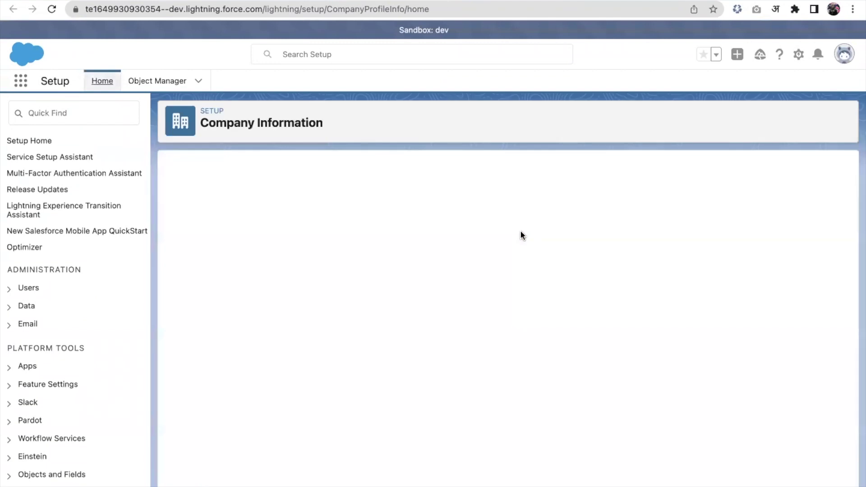
Step: Examine the User Licenses table on the Company Information page, including the used and remaining Salesforce licenses
{"action": "scroll", "coordinate": [549, 273], "scroll_direction": "down", "scroll_amount": 5}
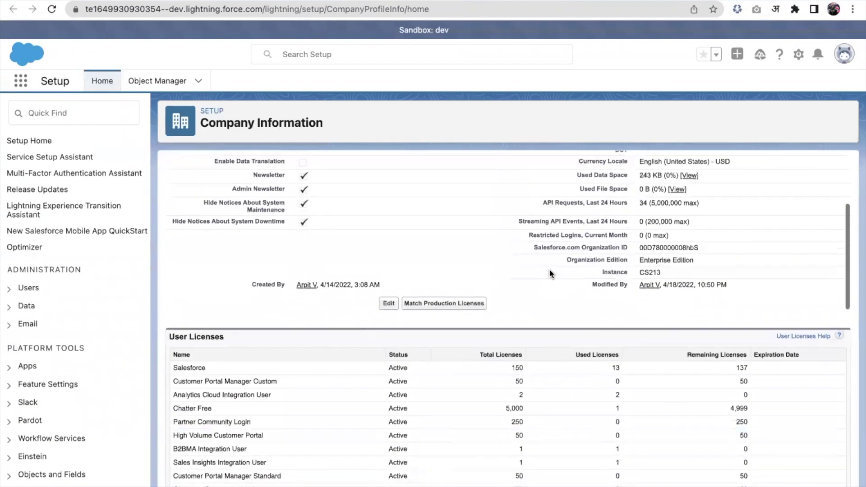
{"action": "scroll", "coordinate": [548, 271], "scroll_direction": "down", "scroll_amount": 1}
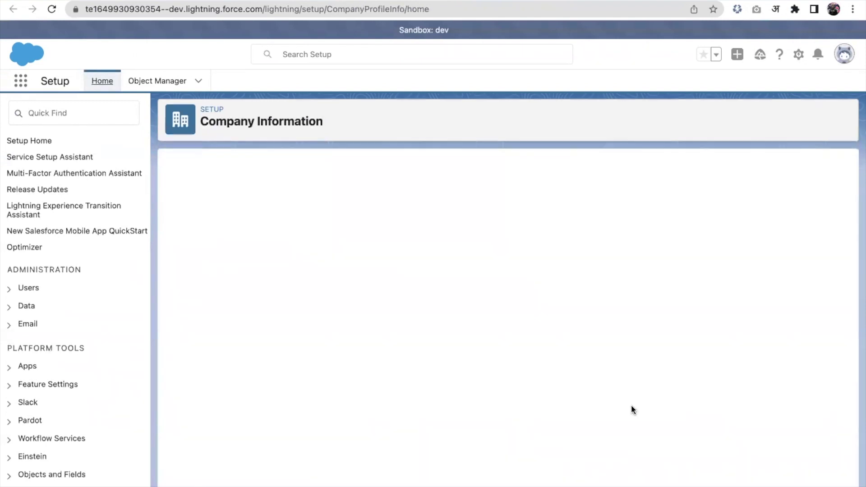
{"action": "scroll", "coordinate": [634, 398], "scroll_direction": "down", "scroll_amount": 3}
{"action": "scroll", "coordinate": [635, 399], "scroll_direction": "down", "scroll_amount": 1}
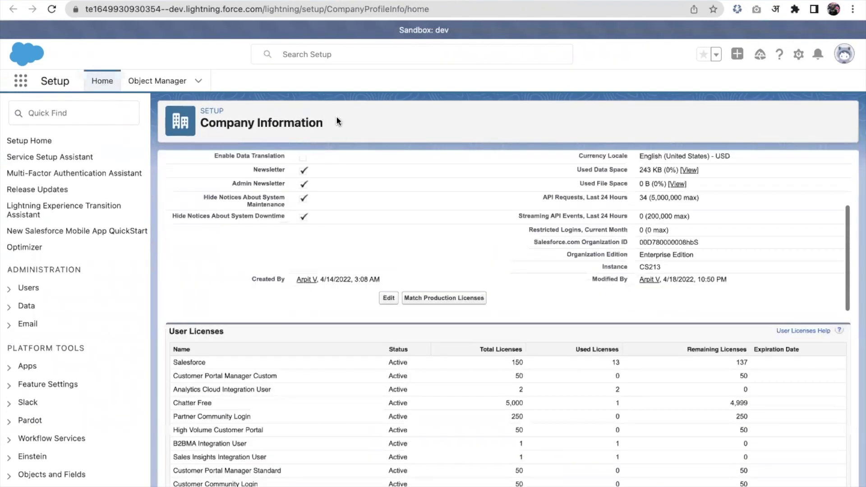
Step: Return to the record of the user with the CEO role and try to save it with Active unchecked
{"action": "left_click", "coordinate": [289, 9]}
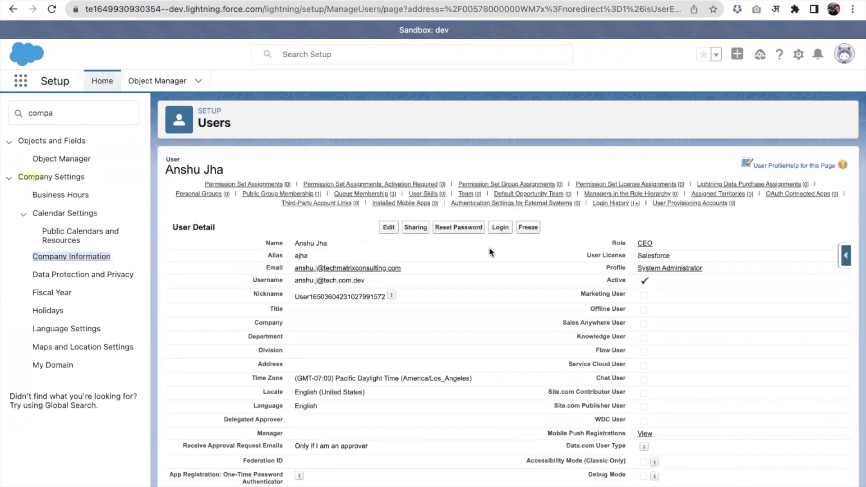
{"action": "left_click", "coordinate": [388, 229]}
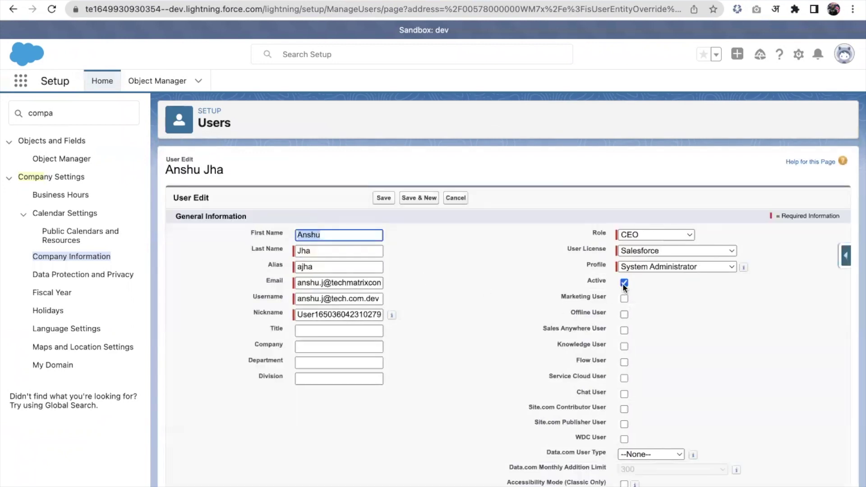
{"action": "left_click", "coordinate": [623, 285]}
{"action": "left_click", "coordinate": [506, 294]}
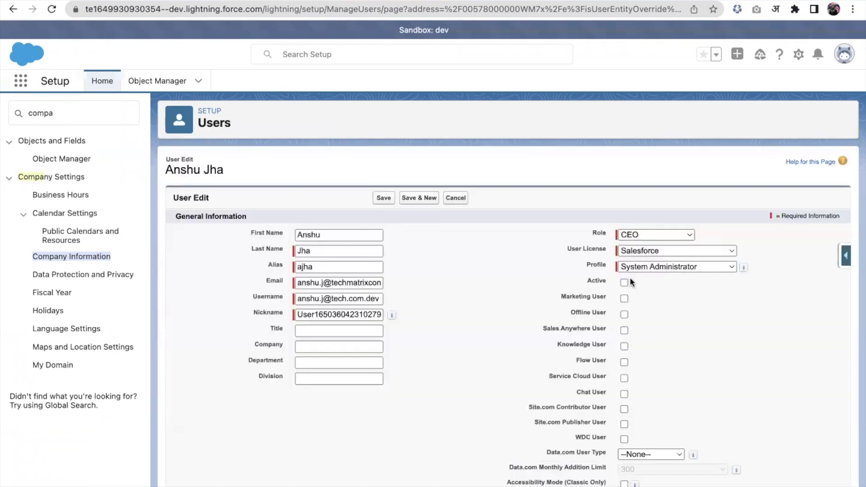
{"action": "left_click", "coordinate": [381, 198]}
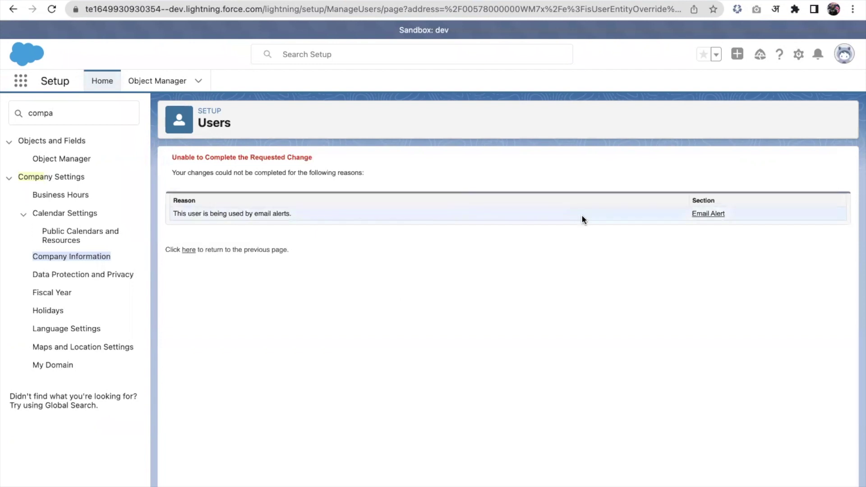
{"action": "right_click", "coordinate": [697, 211]}
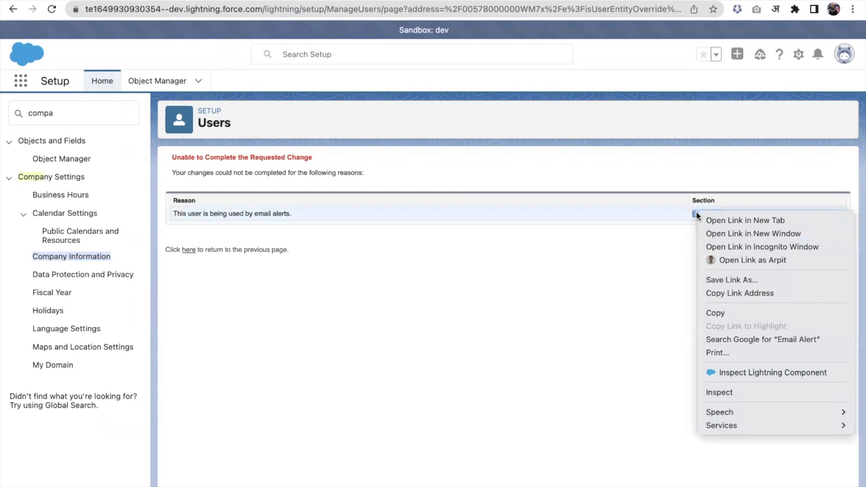
{"action": "left_click", "coordinate": [641, 230]}
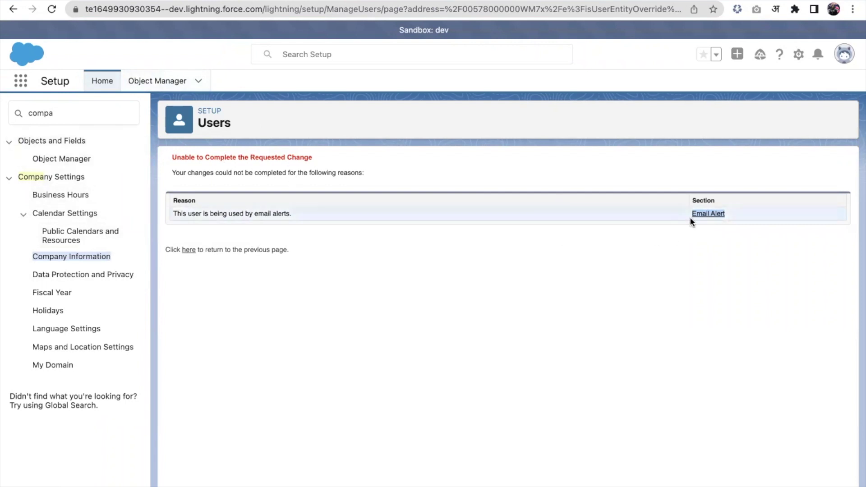
Step: Search the Setup pages for user and open the Users list
{"action": "left_click", "coordinate": [67, 116]}
{"action": "double_click", "coordinate": [66, 116]}
{"action": "key", "text": "BackSpace"}
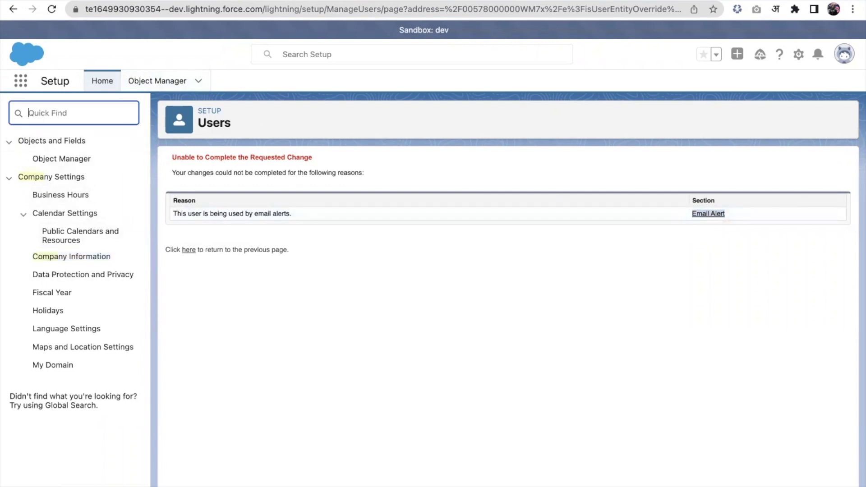
{"action": "type", "text": "user"}
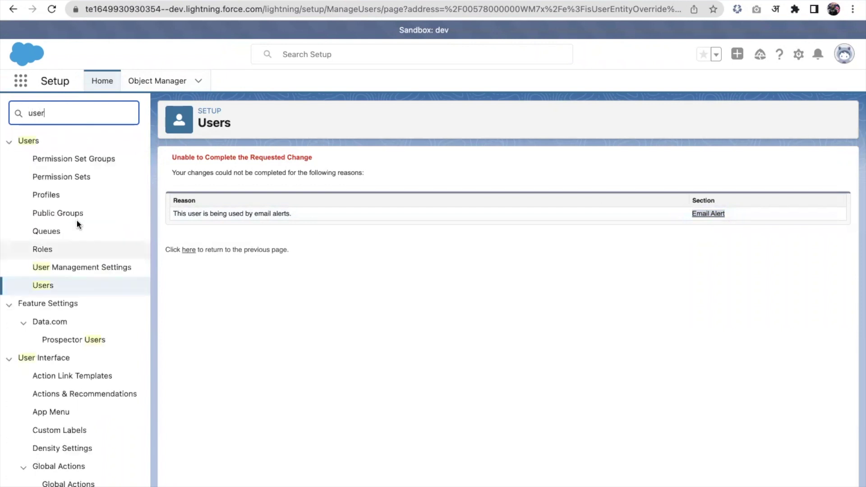
{"action": "left_click", "coordinate": [48, 288]}
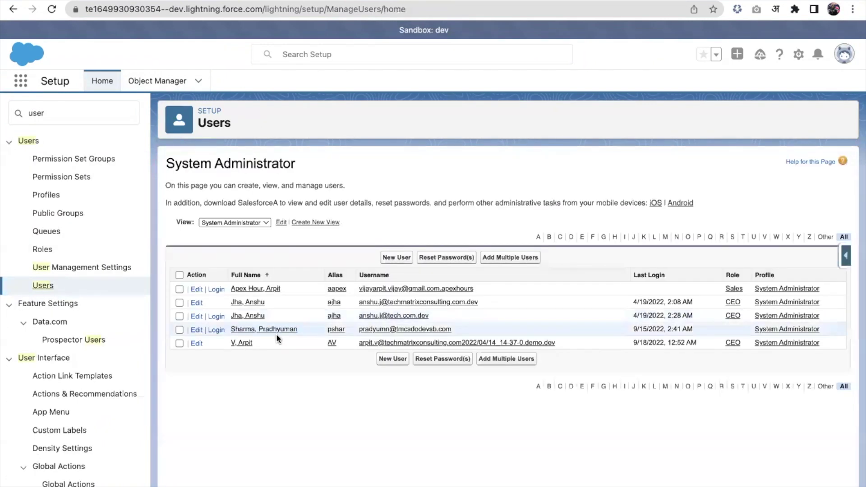
Step: Open the record of the user with the Sales role, deactivate the account and save the change
{"action": "left_click", "coordinate": [262, 288]}
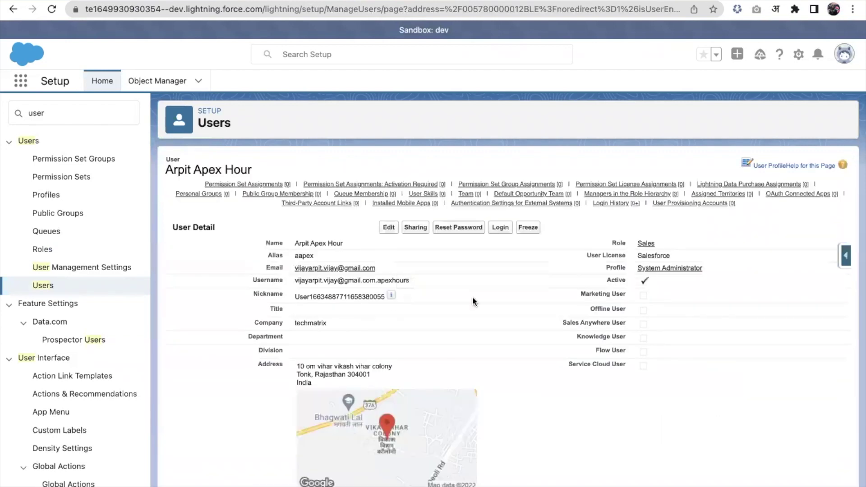
{"action": "left_click", "coordinate": [389, 227]}
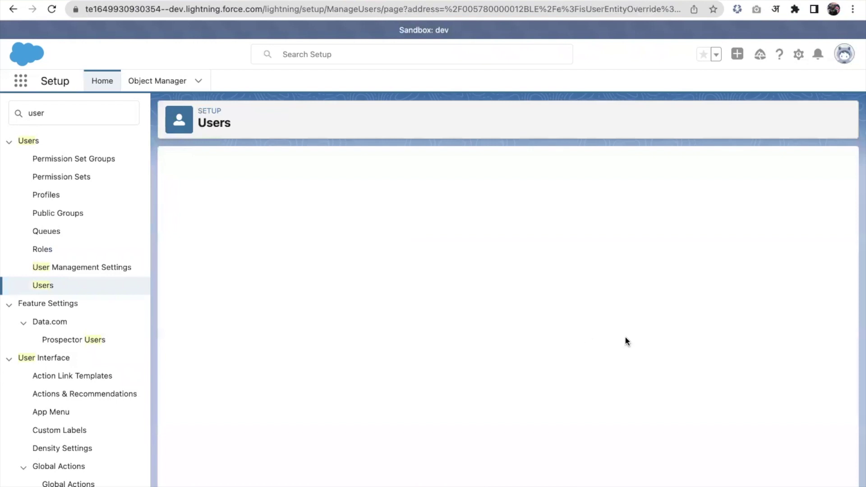
{"action": "left_click", "coordinate": [626, 283]}
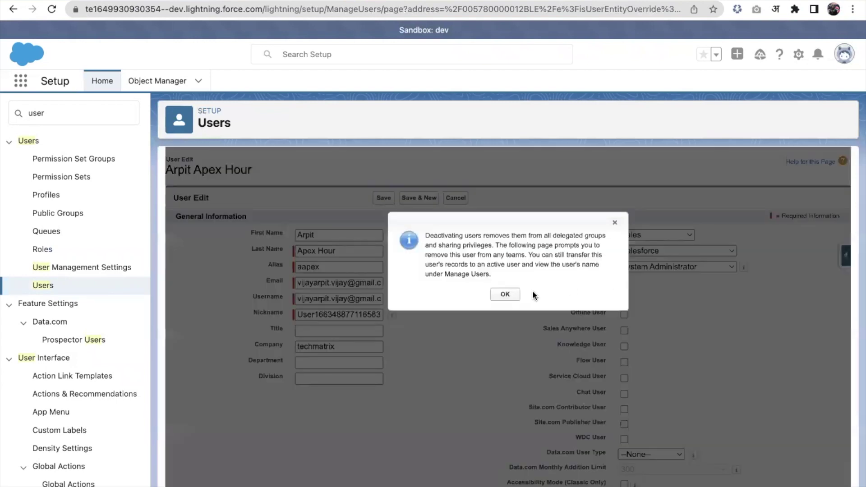
{"action": "left_click", "coordinate": [514, 294]}
{"action": "left_click", "coordinate": [386, 198]}
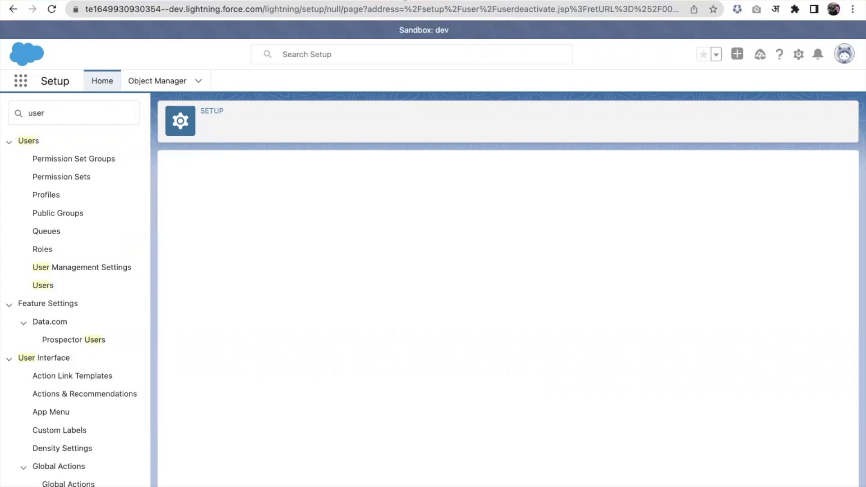
Step: Reload the Company Information page and check its User Licenses table
{"action": "left_click", "coordinate": [401, 9]}
{"action": "key", "text": "Return"}
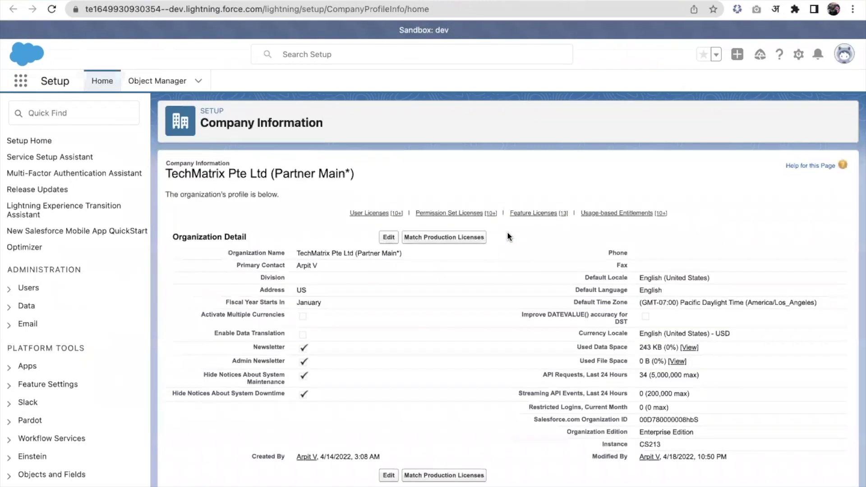
{"action": "scroll", "coordinate": [507, 231], "scroll_direction": "down", "scroll_amount": 5}
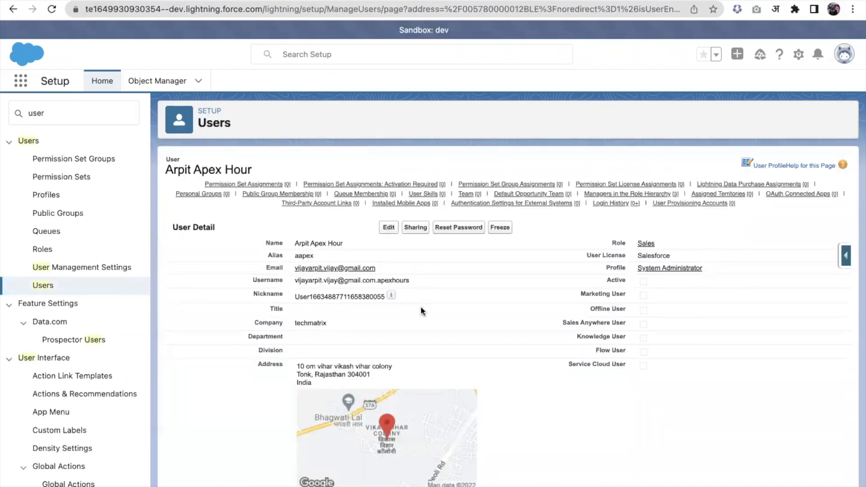
Step: Set the Sales-role user back to Active, save the record, and check the User Licenses on the reloaded Company Information page
{"action": "left_click", "coordinate": [382, 231]}
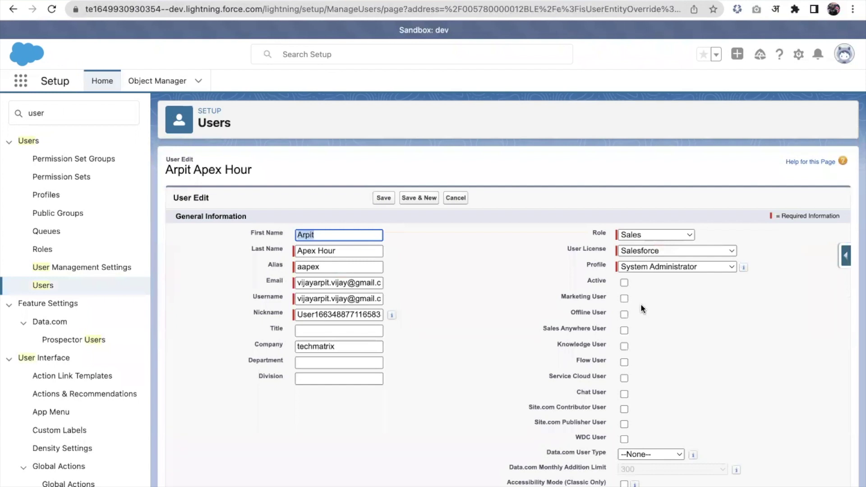
{"action": "left_click", "coordinate": [624, 283]}
{"action": "left_click", "coordinate": [381, 199]}
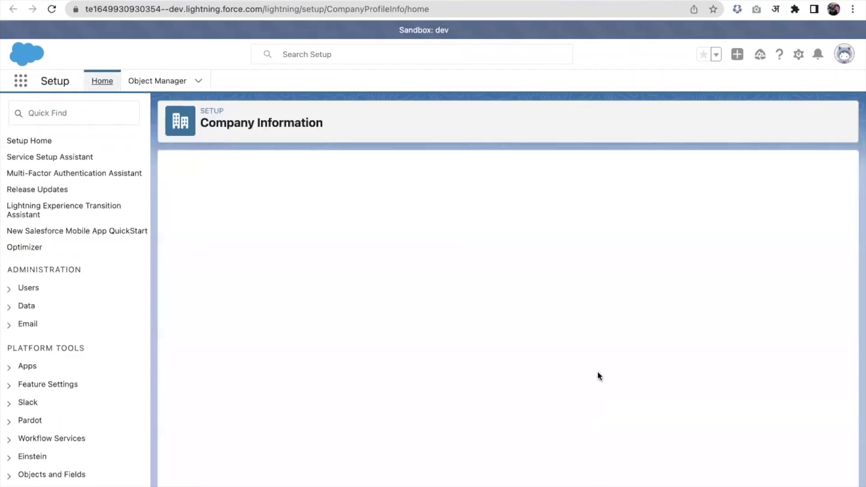
{"action": "scroll", "coordinate": [598, 372], "scroll_direction": "down", "scroll_amount": 4}
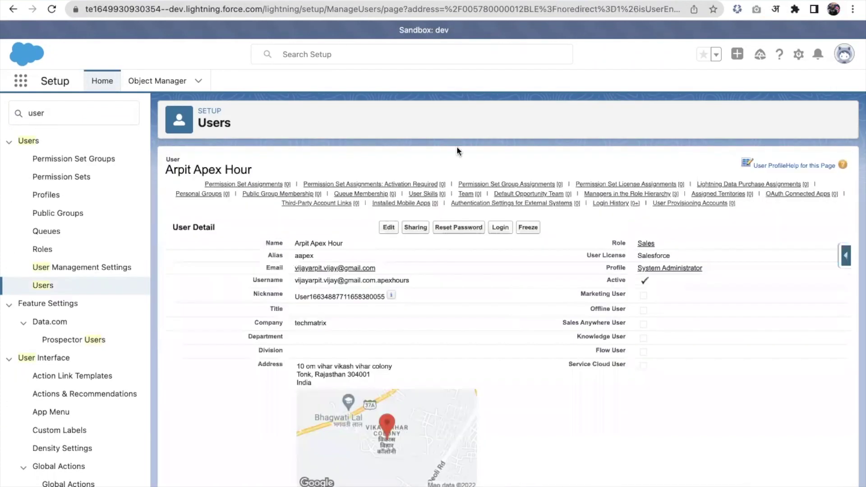
Step: Freeze the Sales-role user's account and check the license usage on the reloaded Company Information page
{"action": "left_click", "coordinate": [528, 227]}
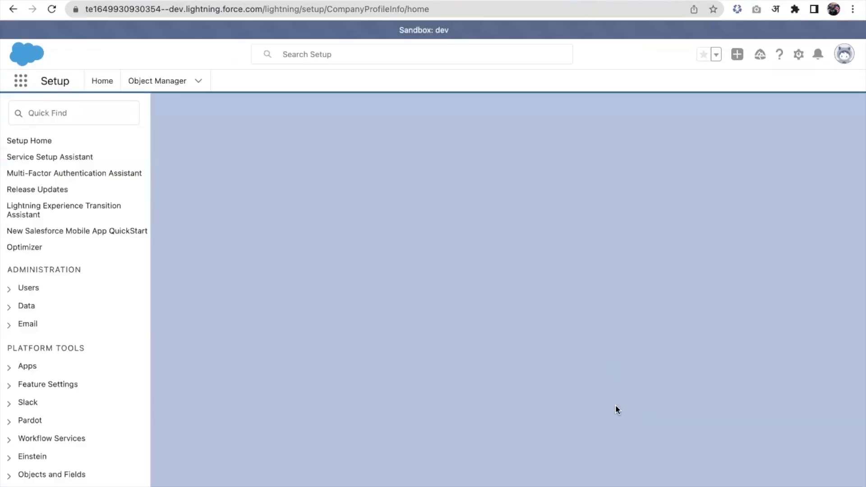
{"action": "scroll", "coordinate": [614, 390], "scroll_direction": "down", "scroll_amount": 3}
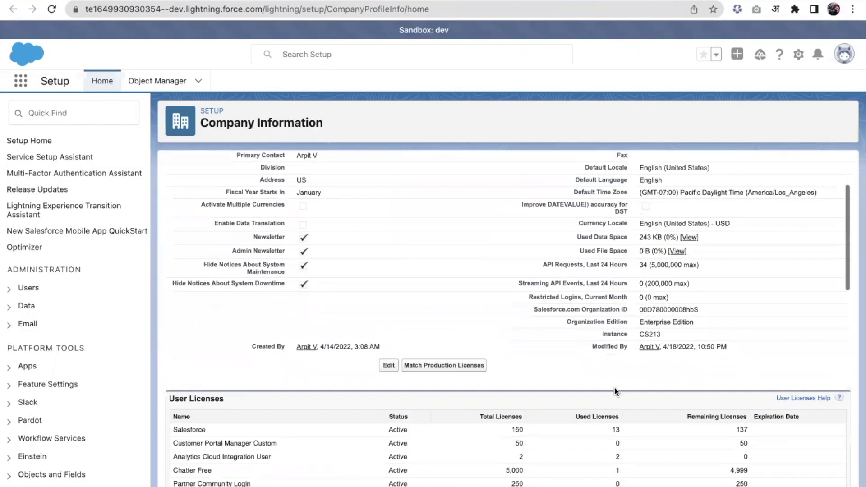